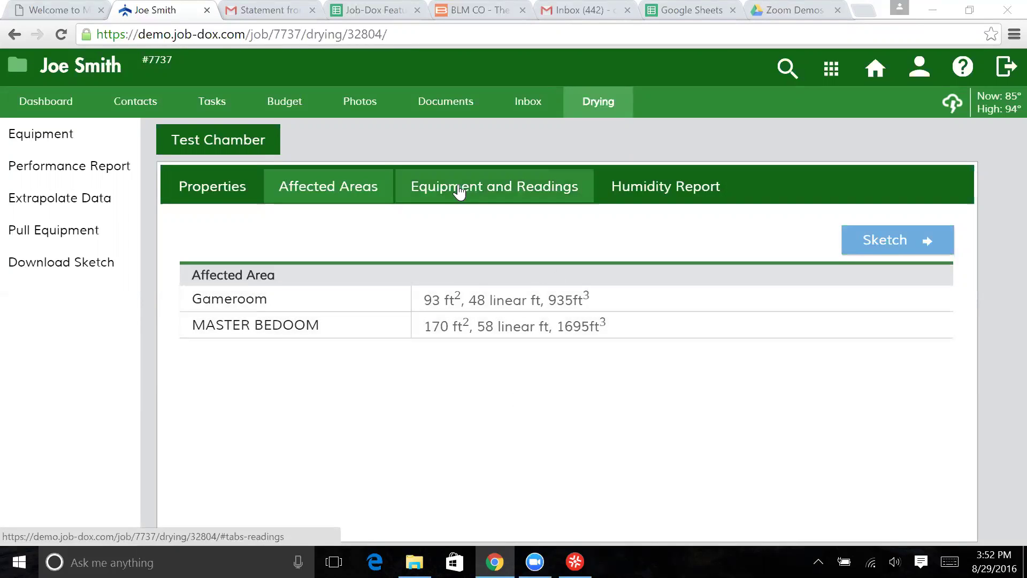
Show the Test Chamber's equipment and readings view, briefly opening and closing the Gameroom details
left_click(476, 189)
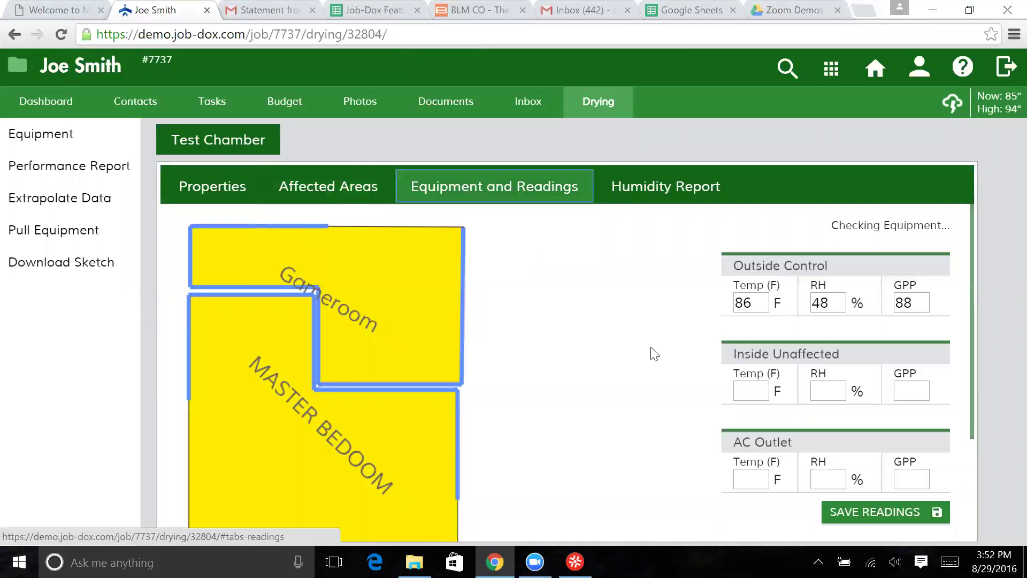
left_click(306, 278)
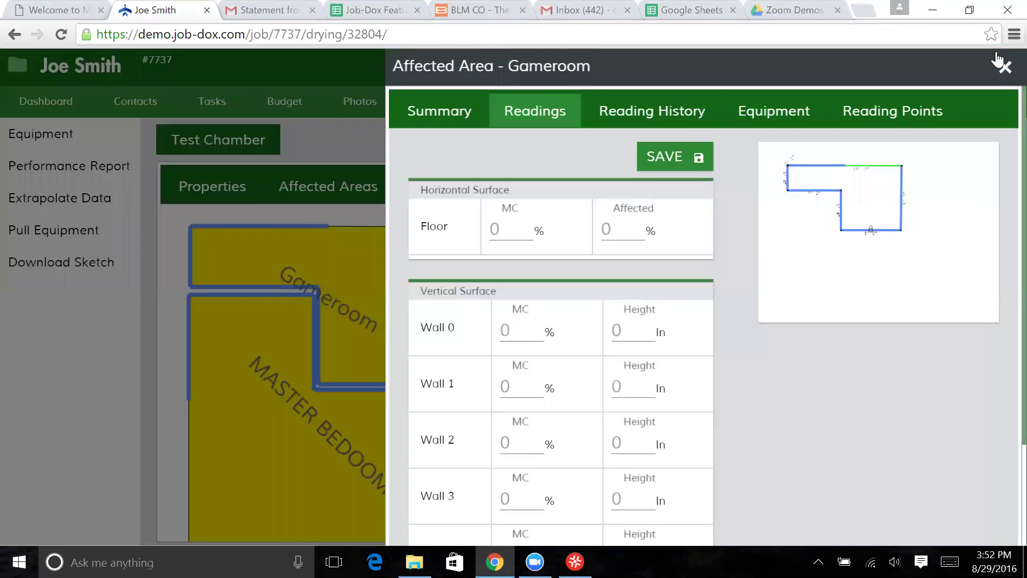
left_click(1006, 67)
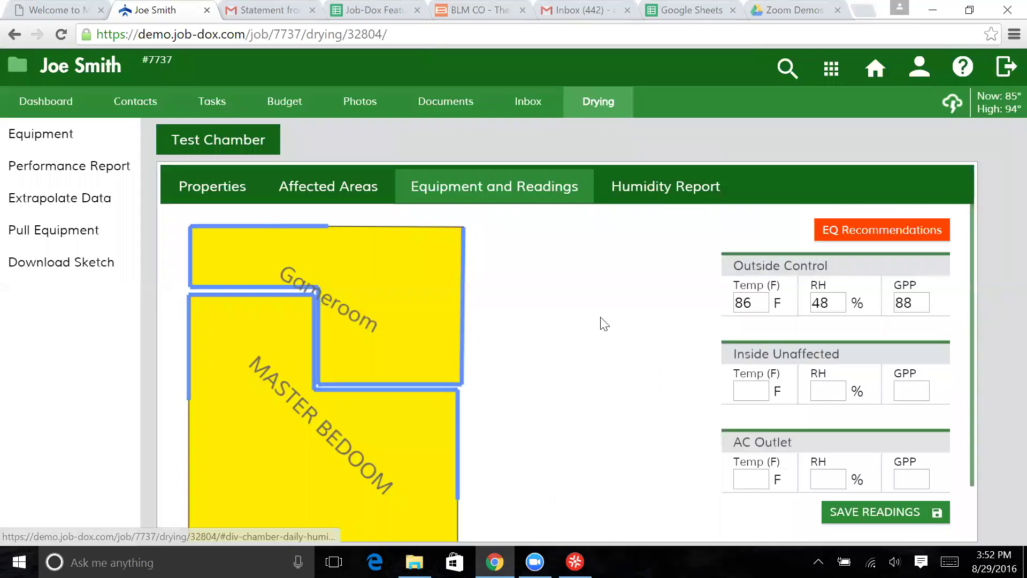
scroll(599, 324, "down", 2)
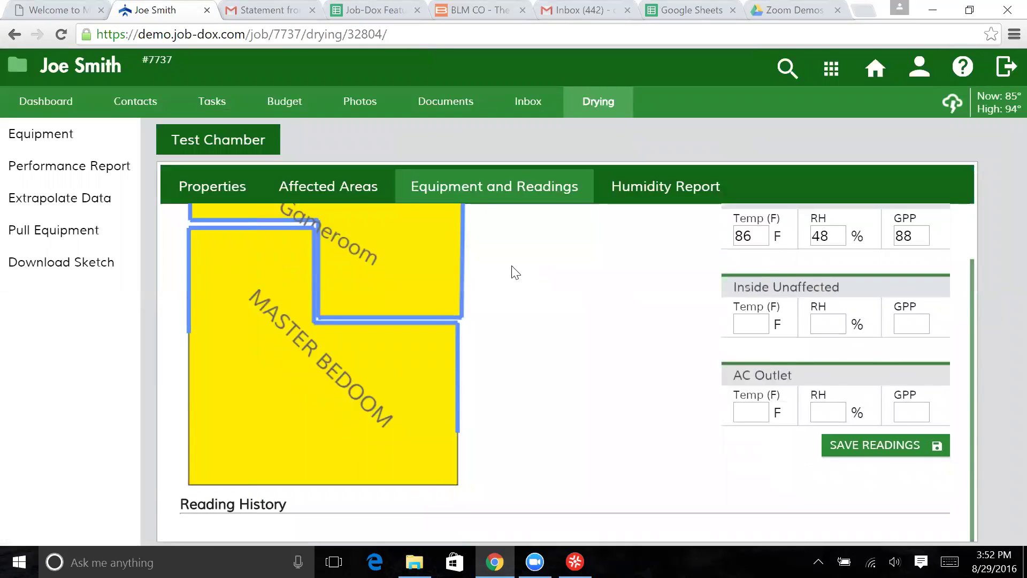
scroll(615, 301, "up", 2)
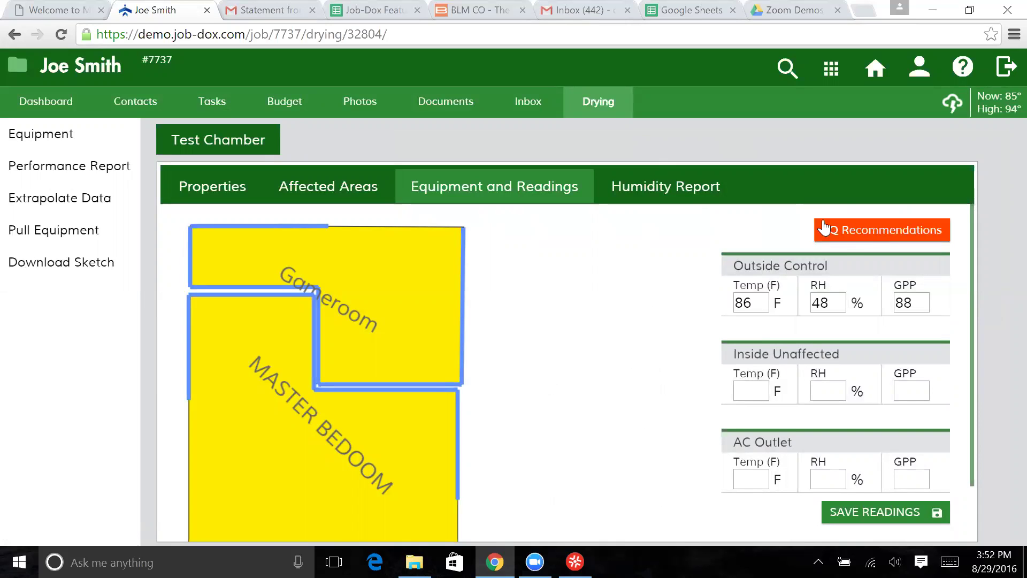
left_click(884, 233)
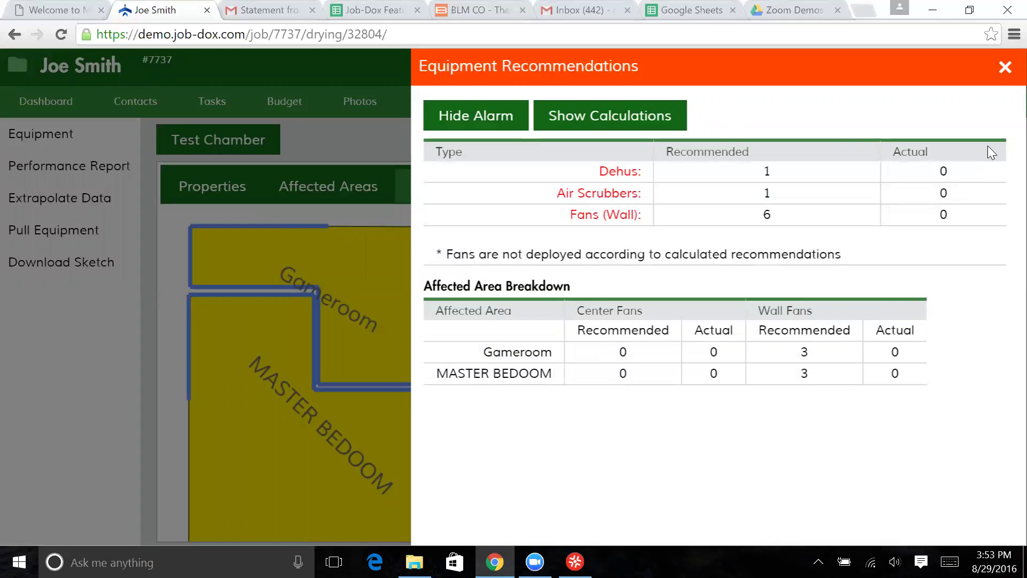
left_click(1004, 68)
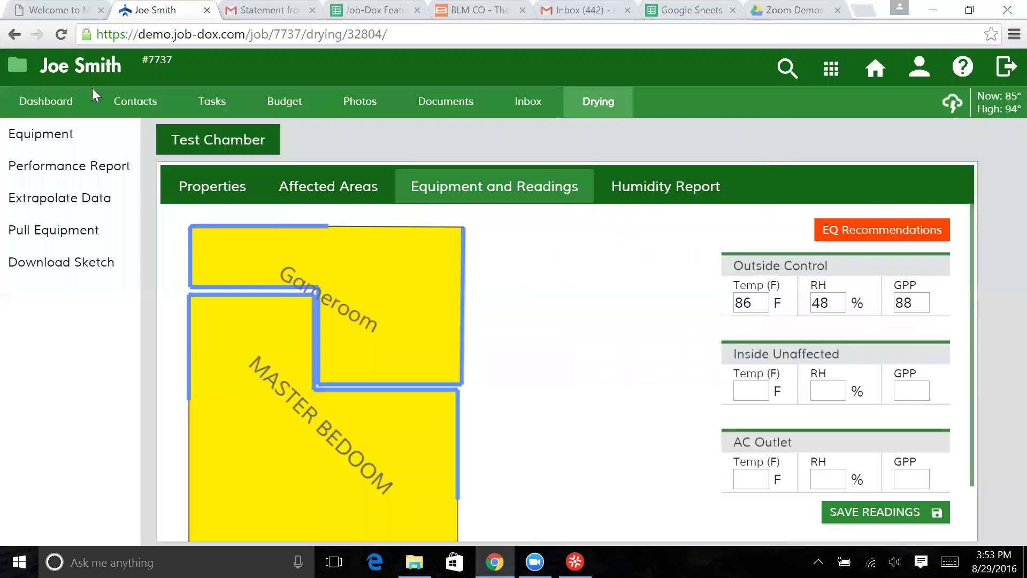
Open the job's Dashboard showing the equipment-mismatch warning
left_click(58, 100)
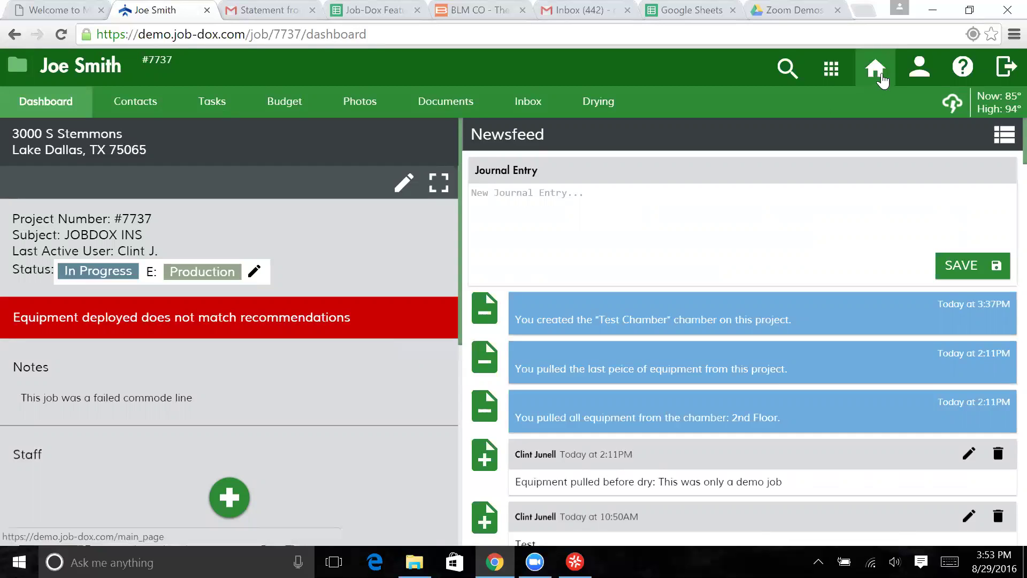
Return to the main projects dashboard and scan the Projects list for the Chamber Equipment Mismatch flag
left_click(882, 73)
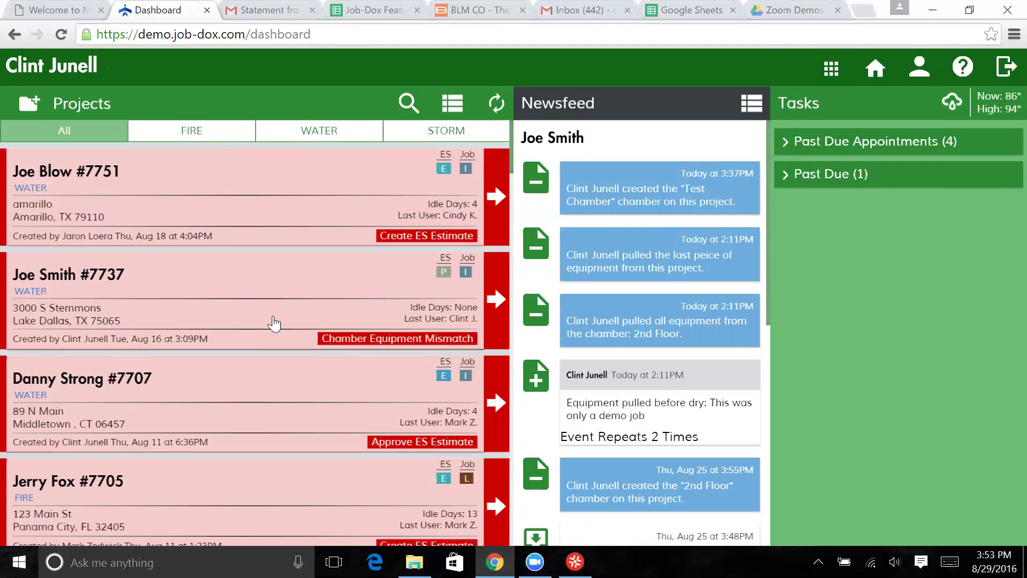
scroll(274, 323, "down", 8)
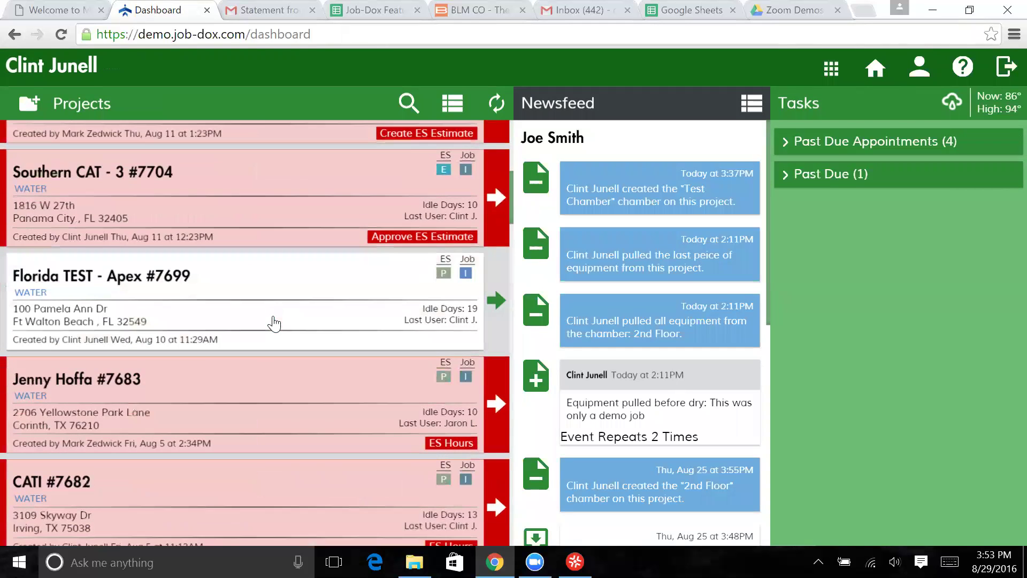
scroll(274, 323, "up", 10)
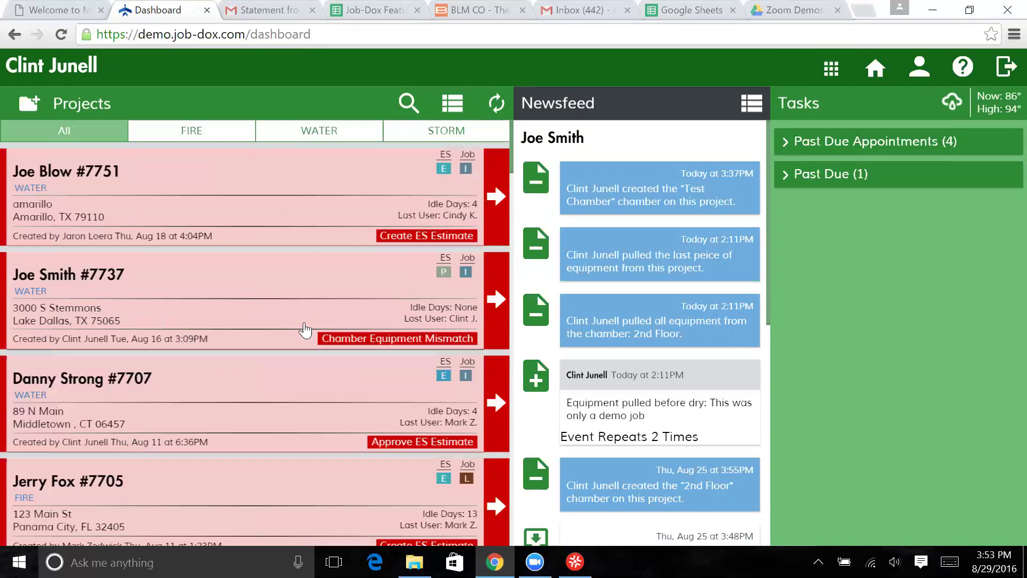
scroll(380, 421, "down", 2)
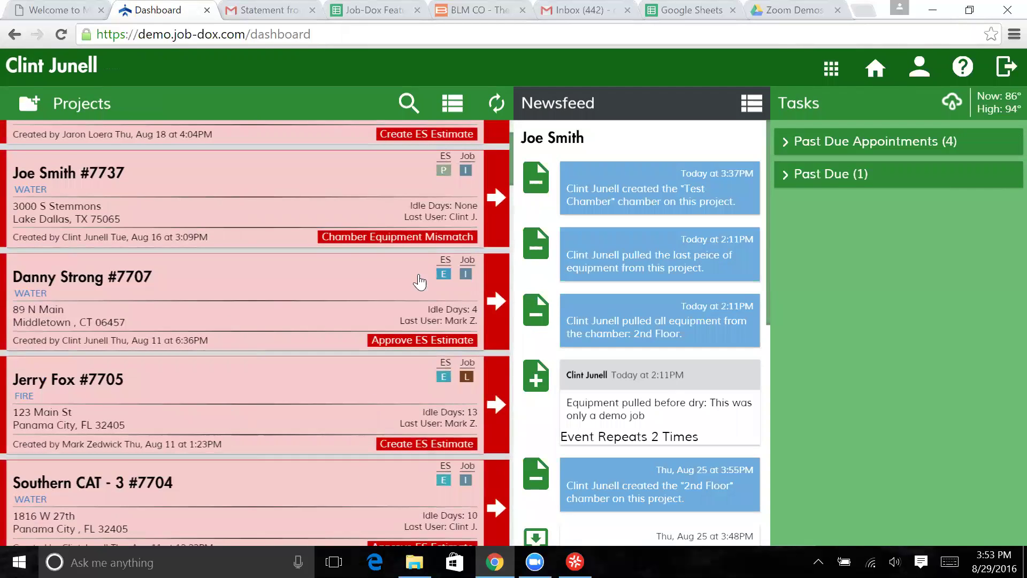
scroll(399, 483, "up", 2)
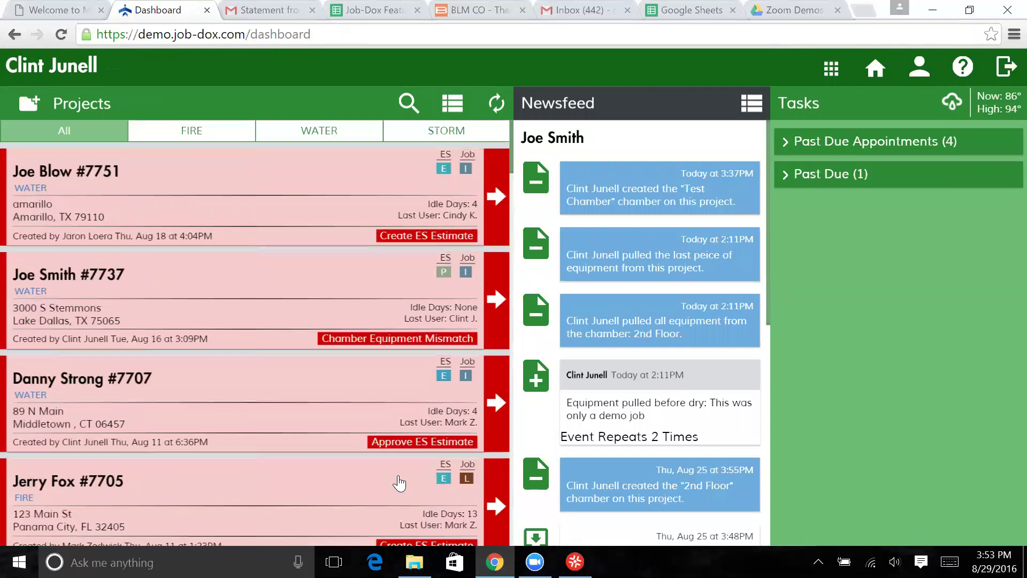
Reopen the job and select the Test Chamber in its Drying section
left_click(256, 302)
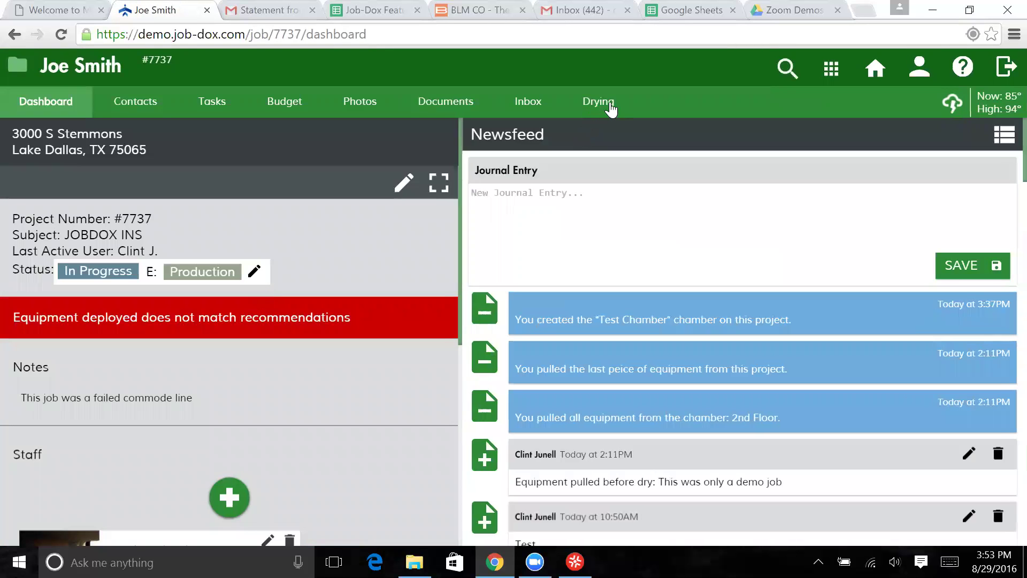
left_click(610, 105)
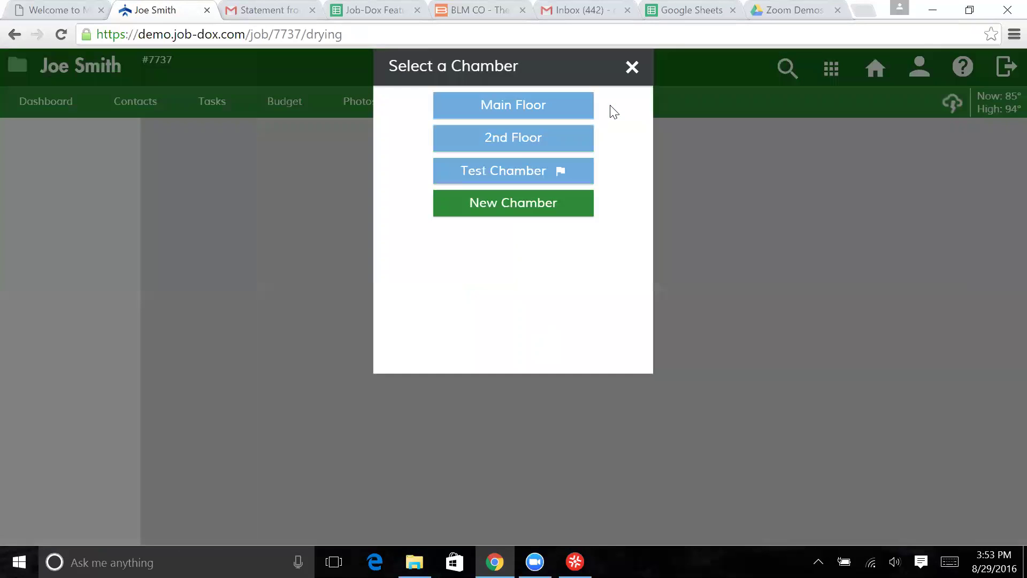
left_click(537, 167)
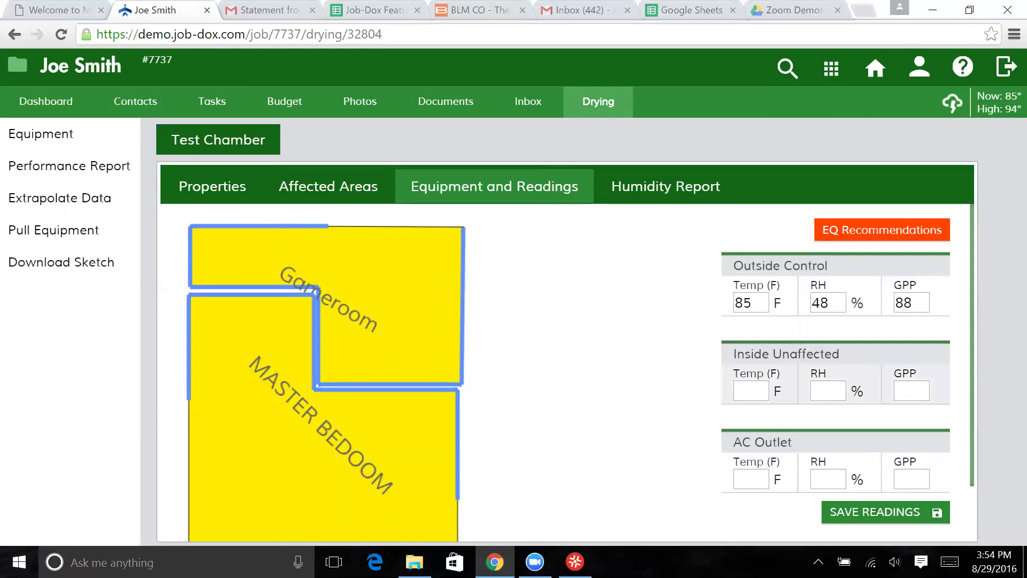
Save readings of Inside Unaffected 72 F / 55% RH and AC Outlet 55 F / 65% RH
left_click(751, 390)
type("72")
key("Tab")
type("55")
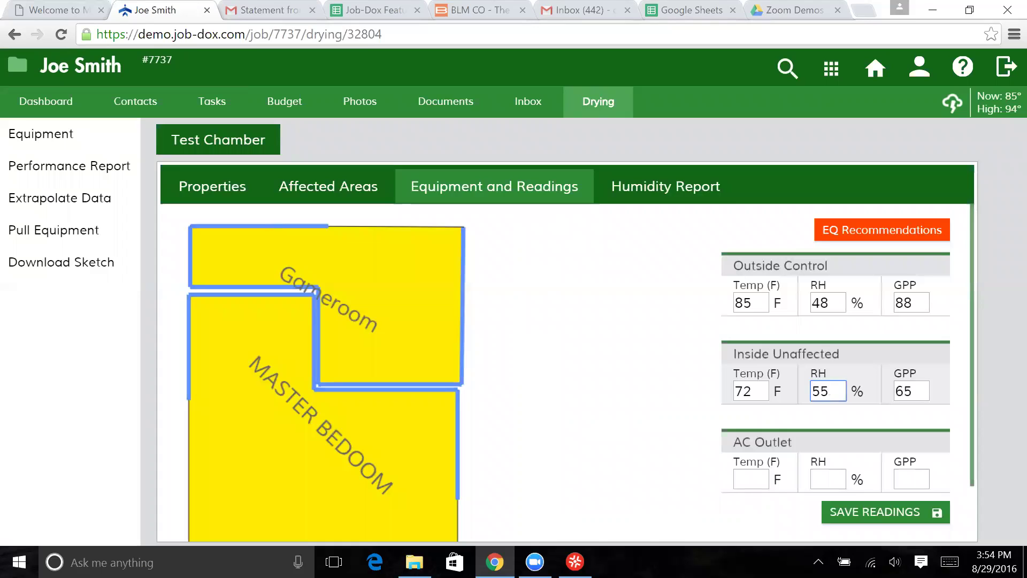
left_click(751, 479)
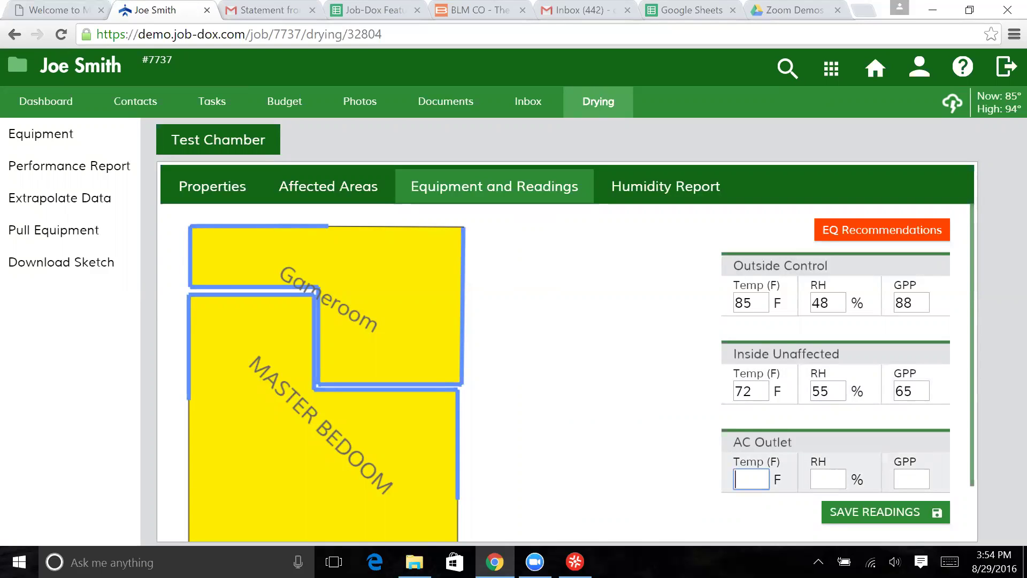
type("55")
key("Tab")
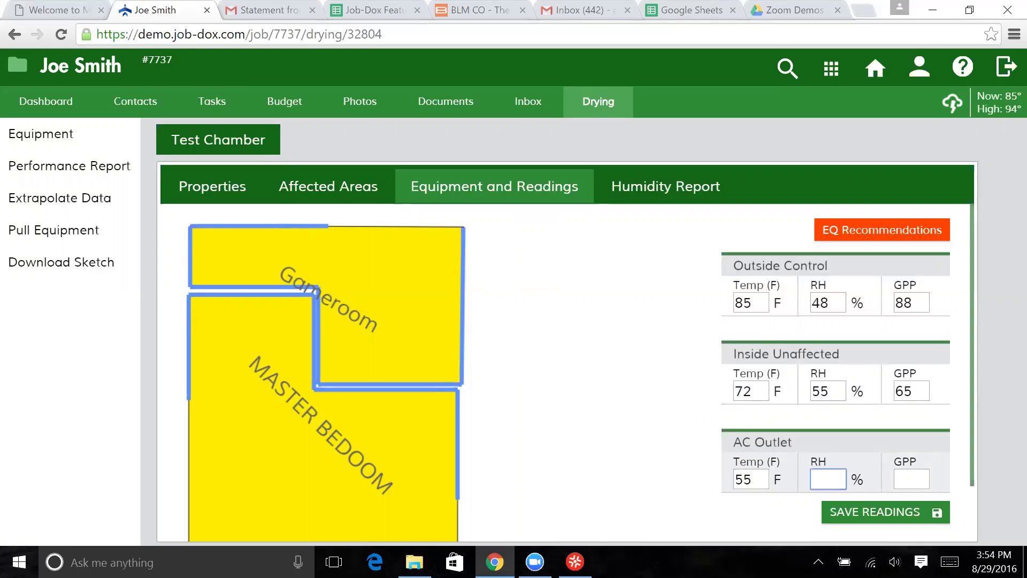
type("65")
left_click(920, 519)
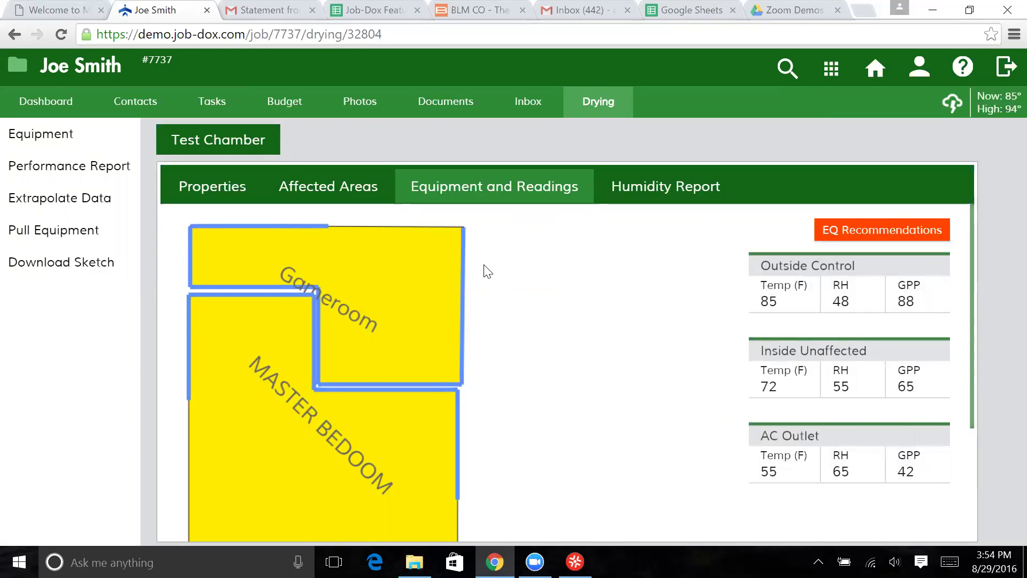
Open the Gameroom affected area and scroll through its empty floor and wall reading fields
left_click(368, 289)
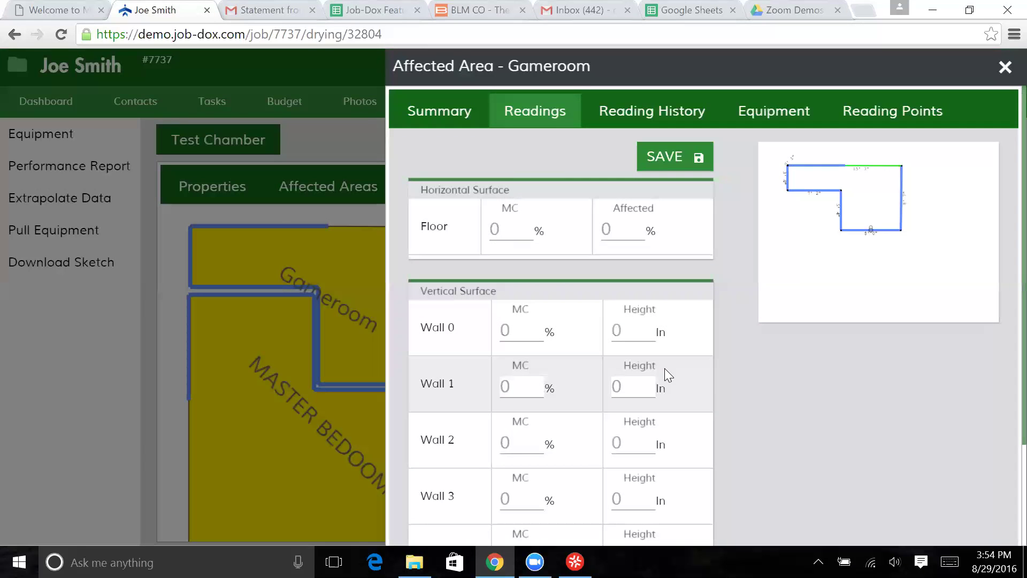
scroll(730, 403, "down", 3)
scroll(730, 403, "up", 3)
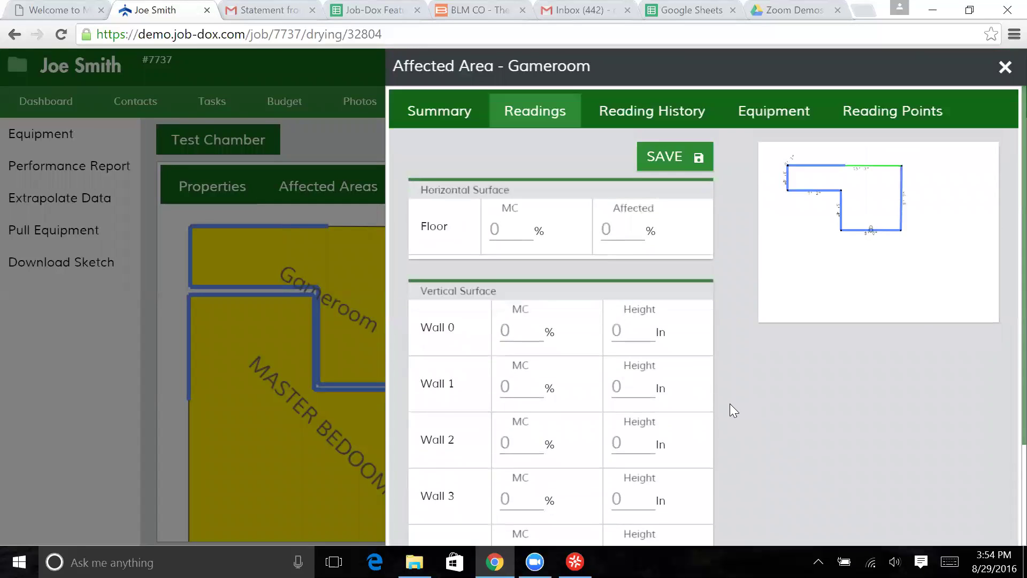
scroll(730, 403, "down", 3)
scroll(729, 404, "up", 3)
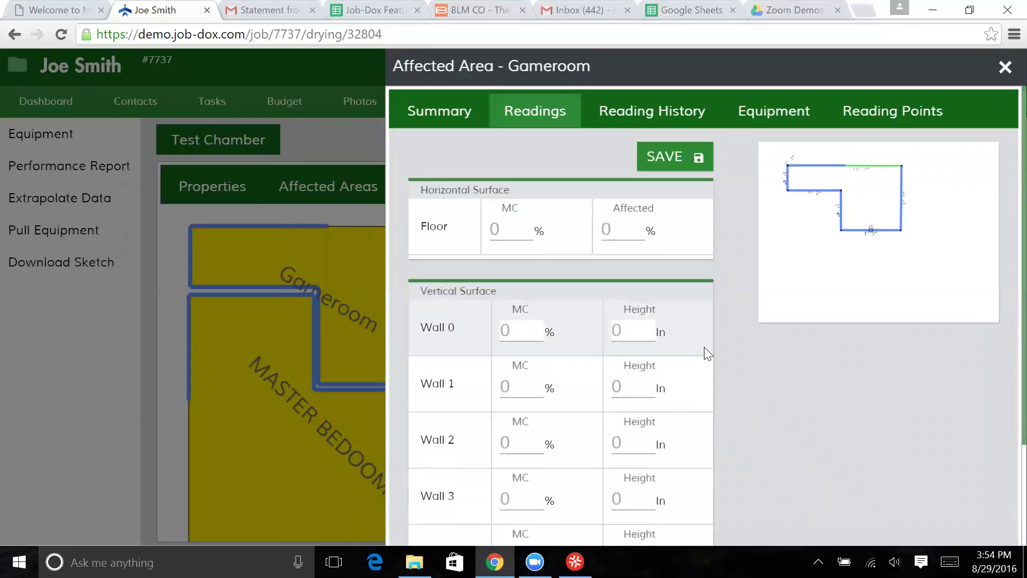
scroll(705, 346, "down", 3)
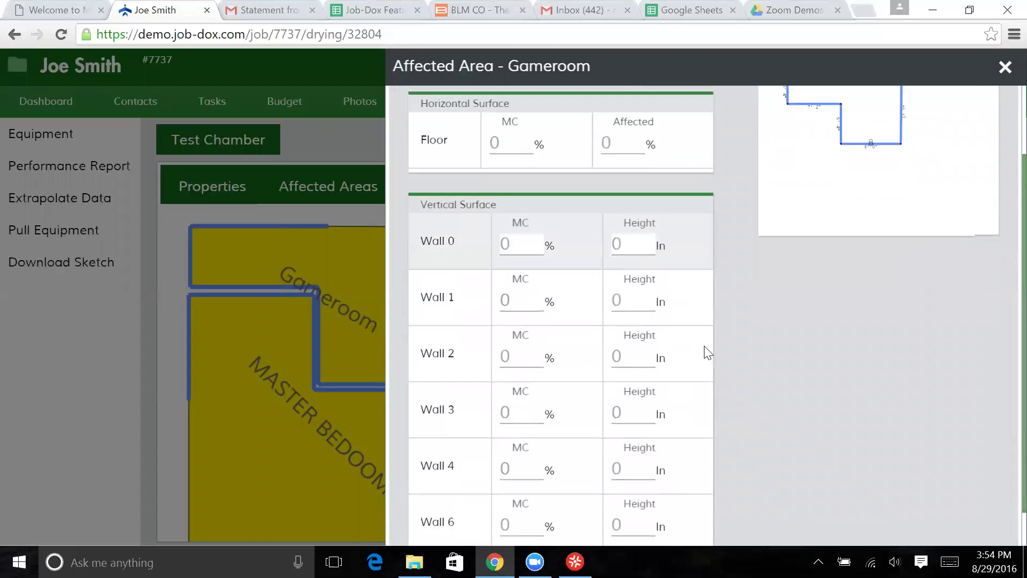
scroll(704, 345, "up", 3)
scroll(771, 389, "down", 2)
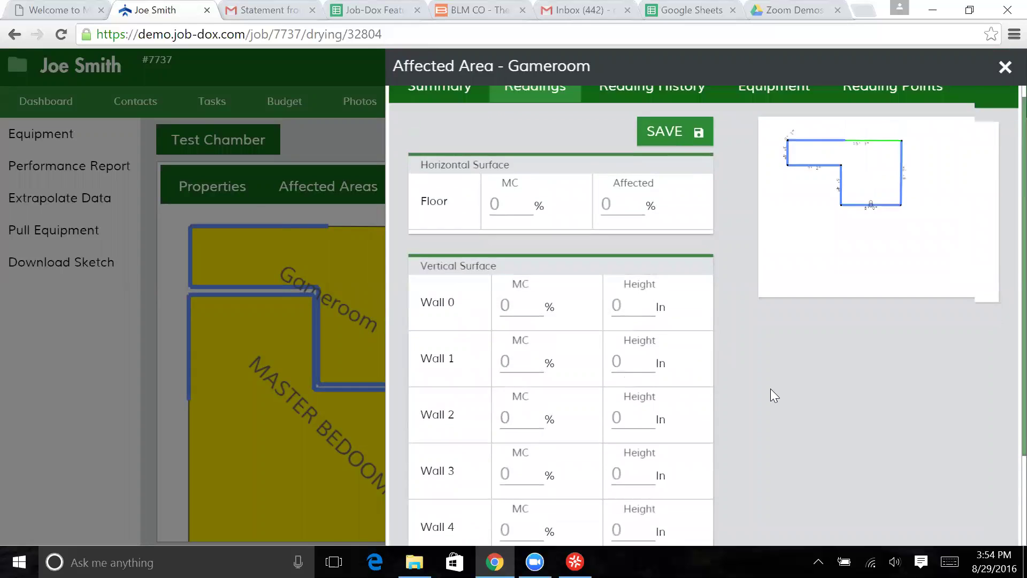
scroll(770, 388, "up", 2)
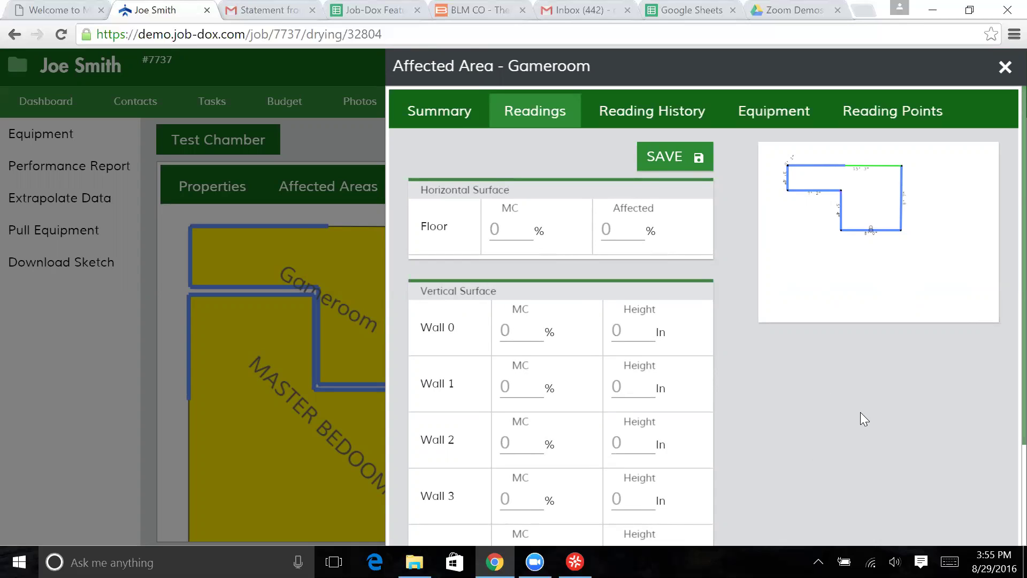
Enter a Gameroom floor moisture content of 60% with 85% affected
left_click(506, 229)
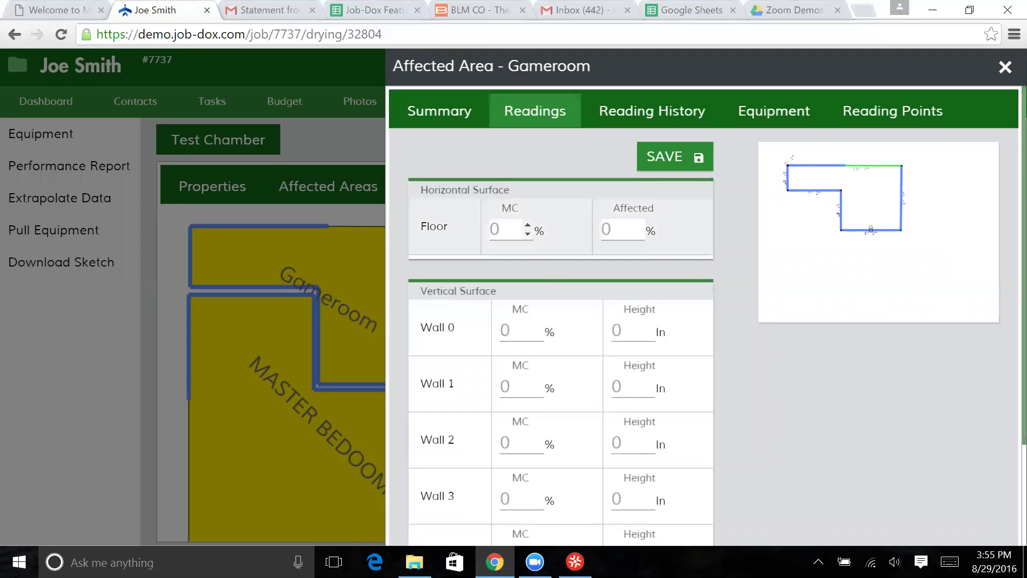
type("60")
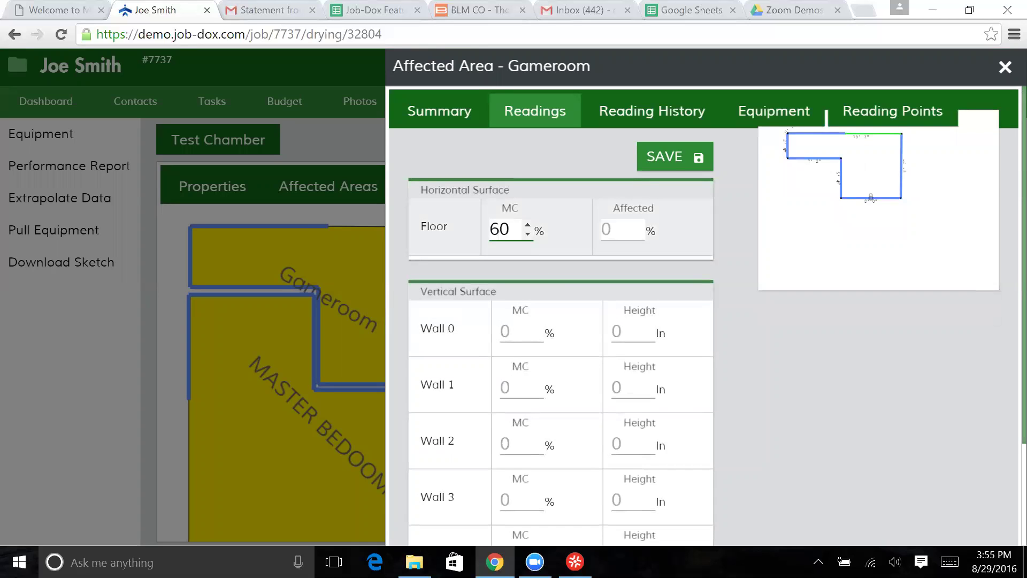
key("Tab")
type("85")
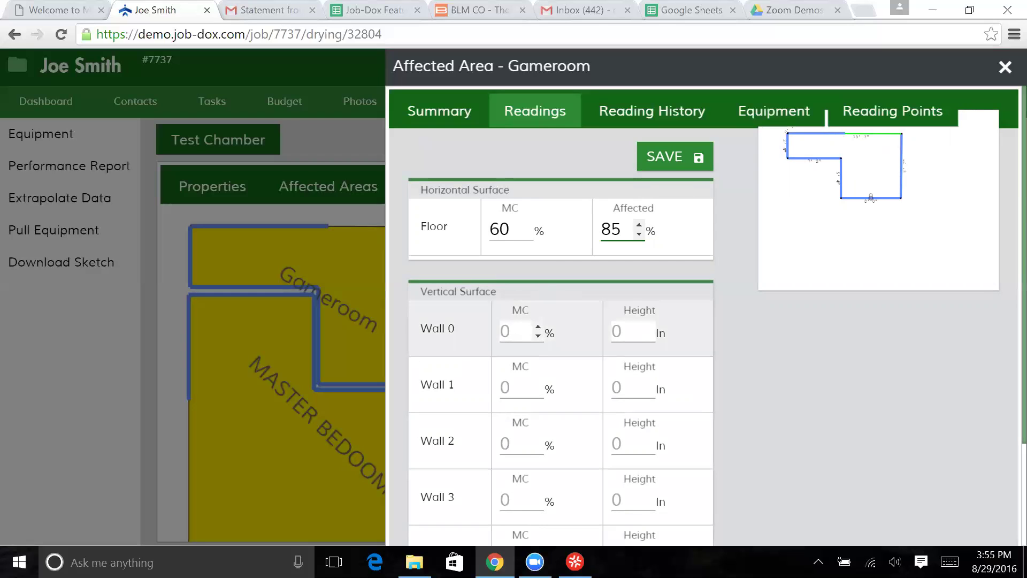
left_click(515, 331)
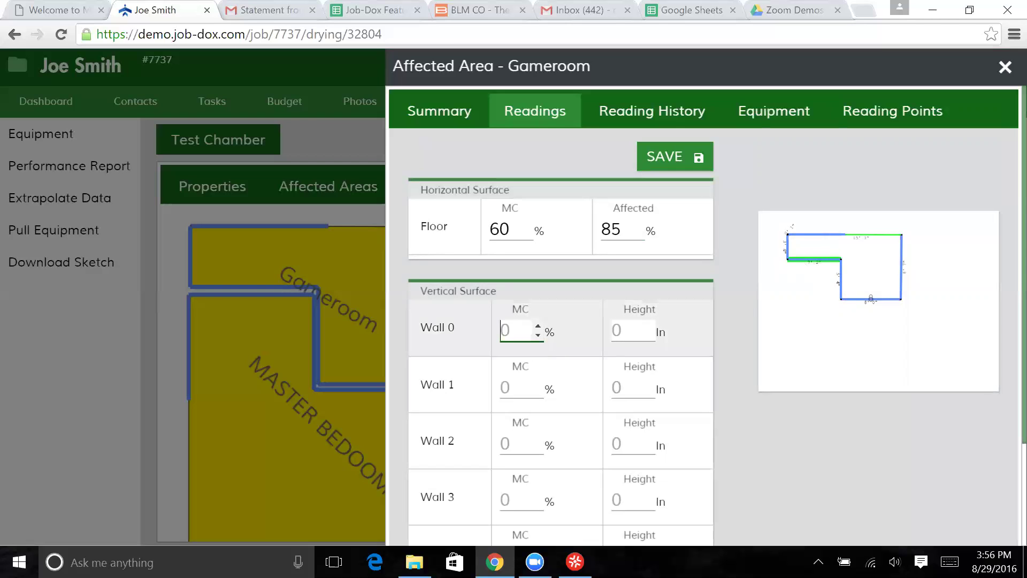
Locate Walls 1–3 on the sketch, then enter Wall 0 at 30% / 18 in and Wall 1 at 28% / 16 in
left_click(503, 386)
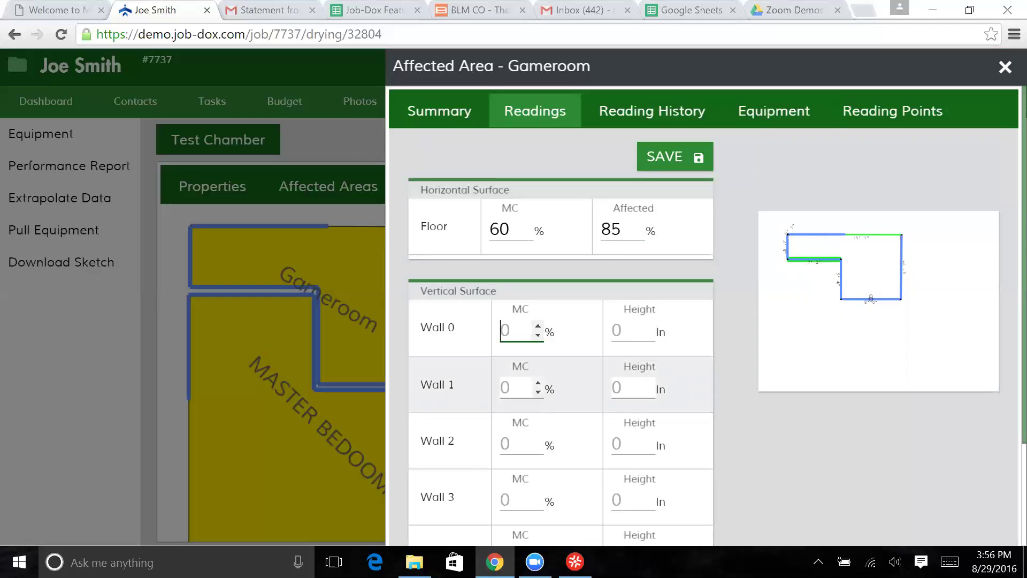
left_click(505, 442)
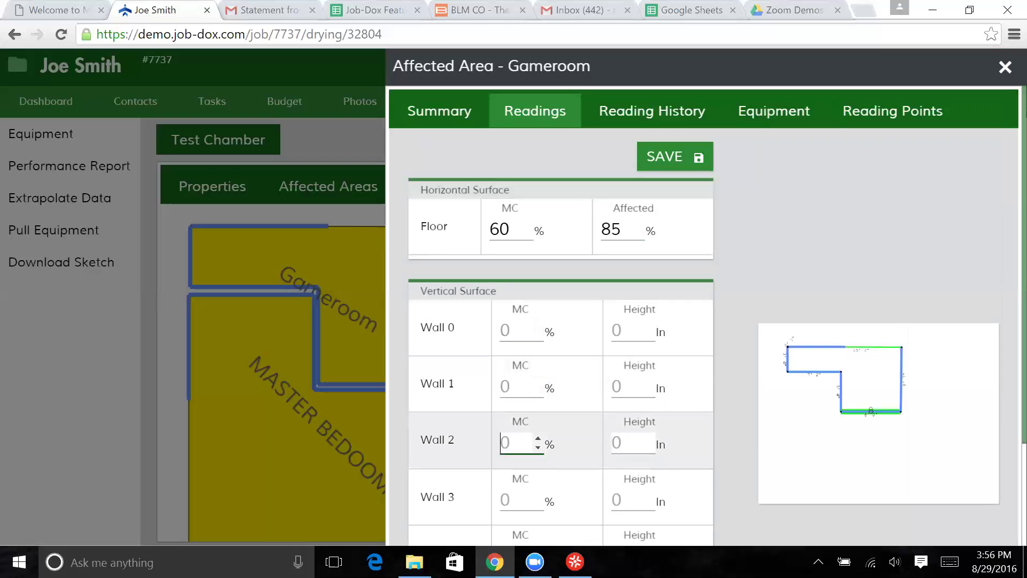
left_click(508, 499)
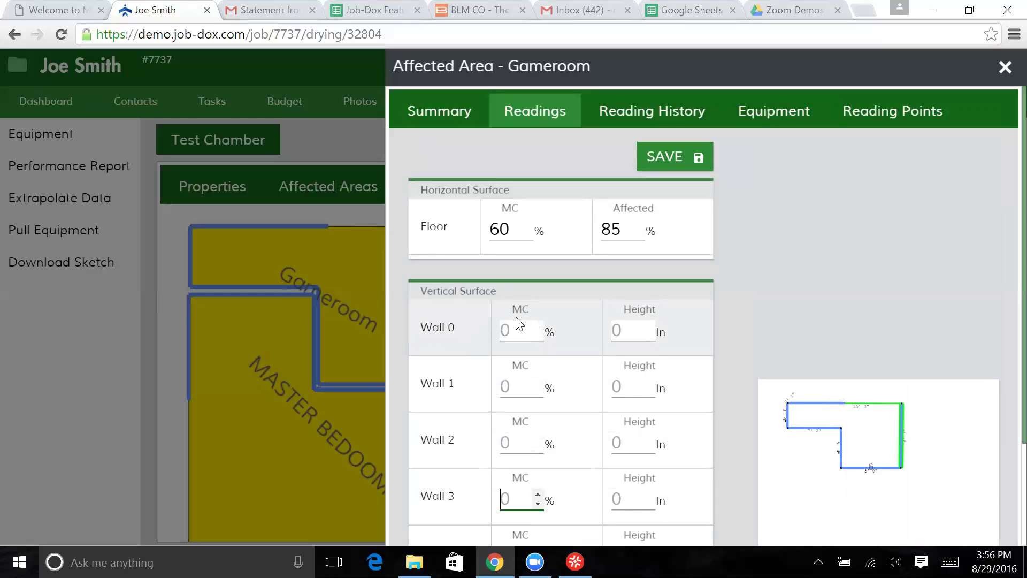
left_click(505, 331)
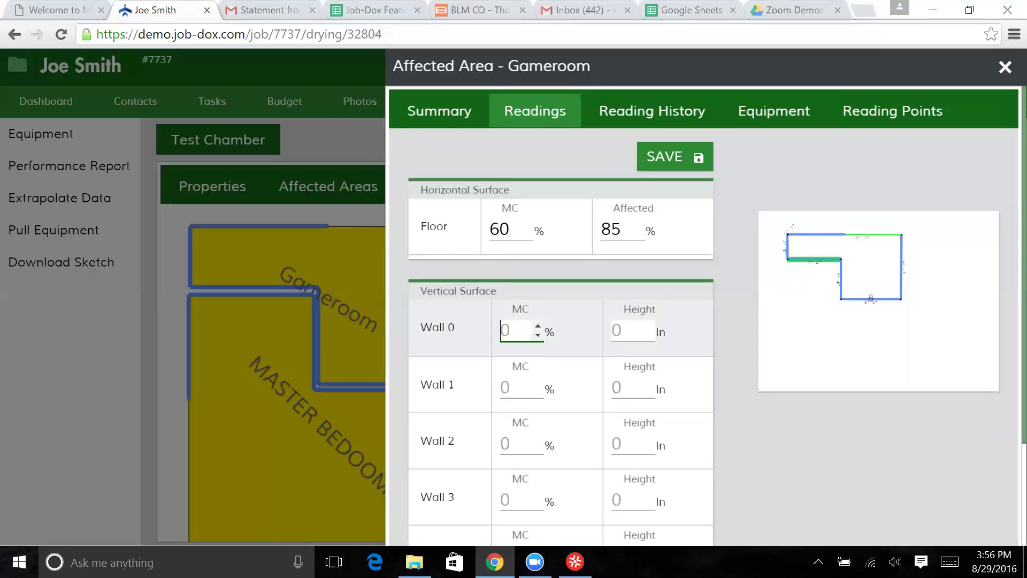
type("30")
key("Tab")
type("18")
key("Tab")
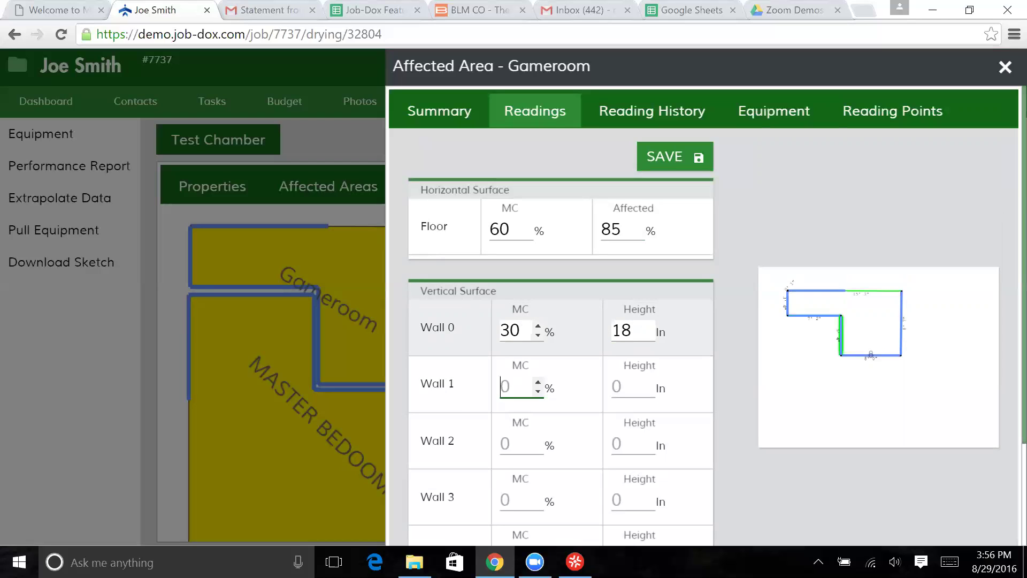
type("28")
key("Tab")
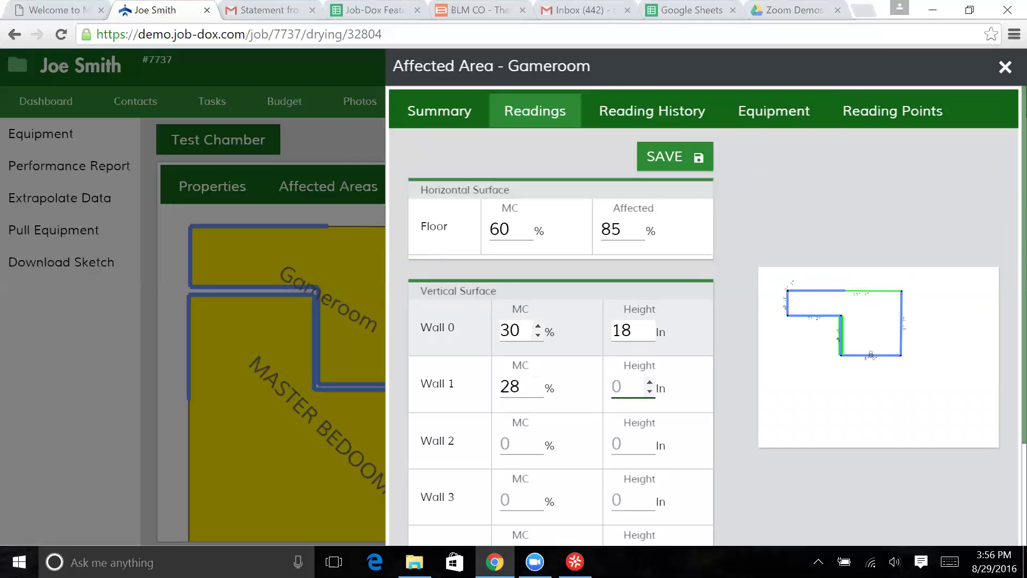
type("16")
Enter Wall 2 at 29% / 19 in, Wall 3 at 30% / 18 in, and Wall 4 at 27% / 19 in
key("Tab")
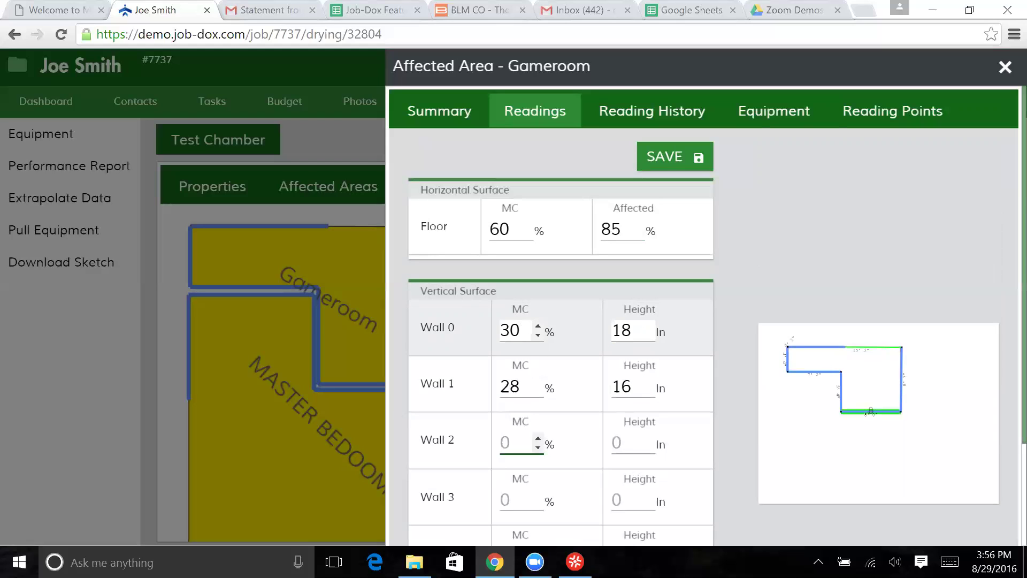
type("29")
key("Tab")
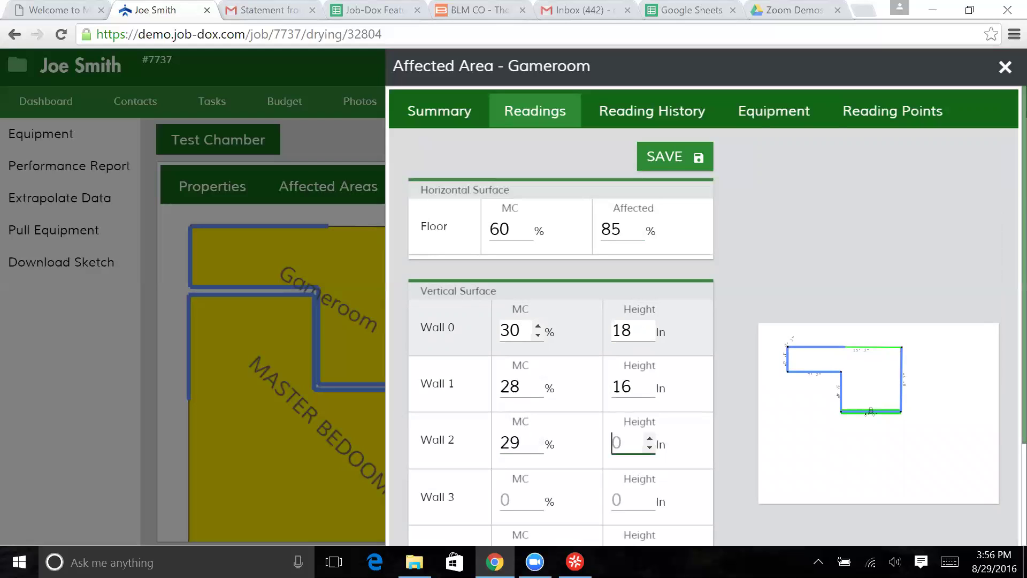
type("19")
key("Tab")
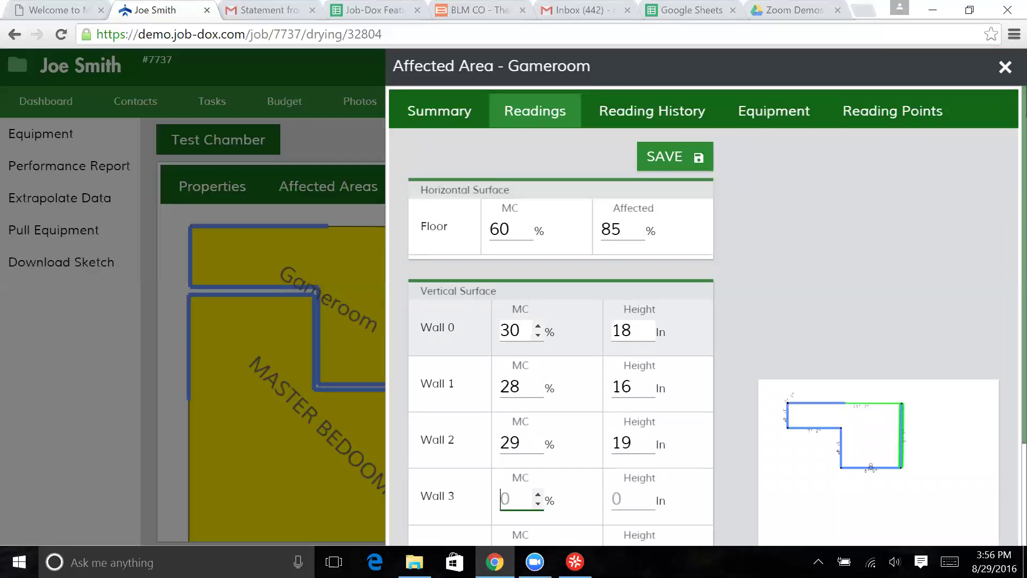
type("30")
key("Tab")
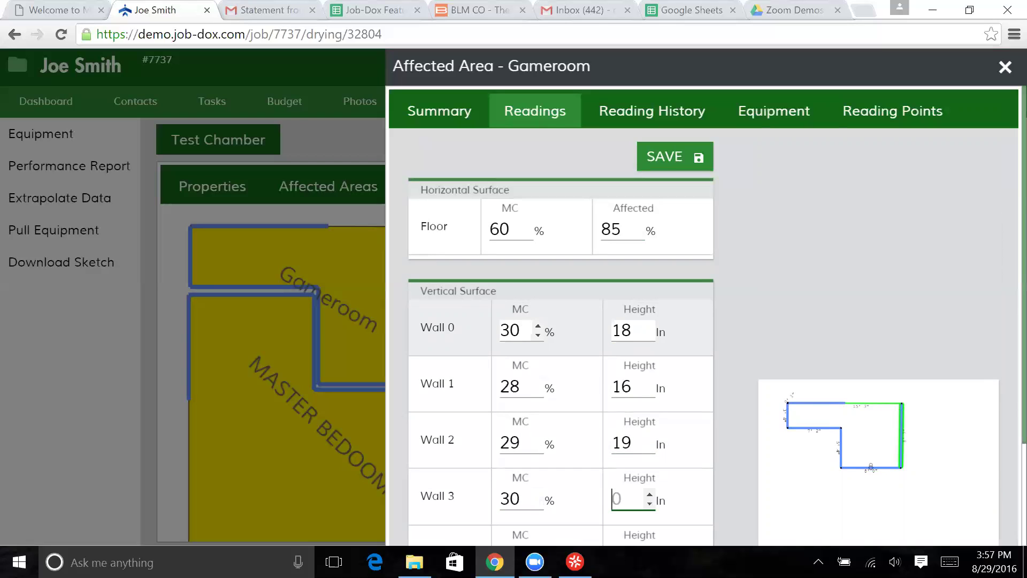
type("18")
key("Tab")
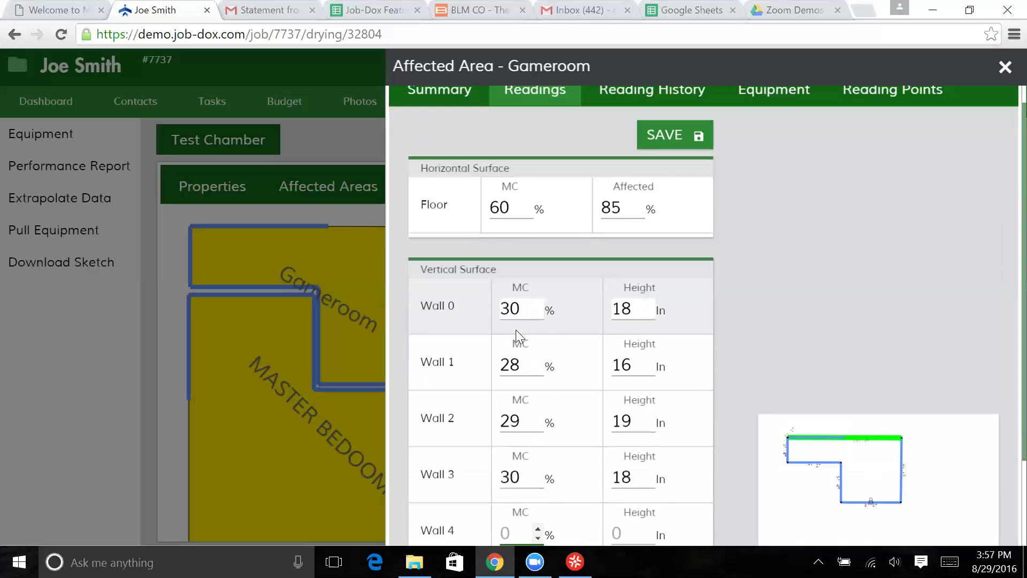
type("27")
key("Tab")
type("19")
Enter Wall 6 at 28% / 20 in, then check Walls 6, 4, 3 and 2 on the sketch
key("Tab")
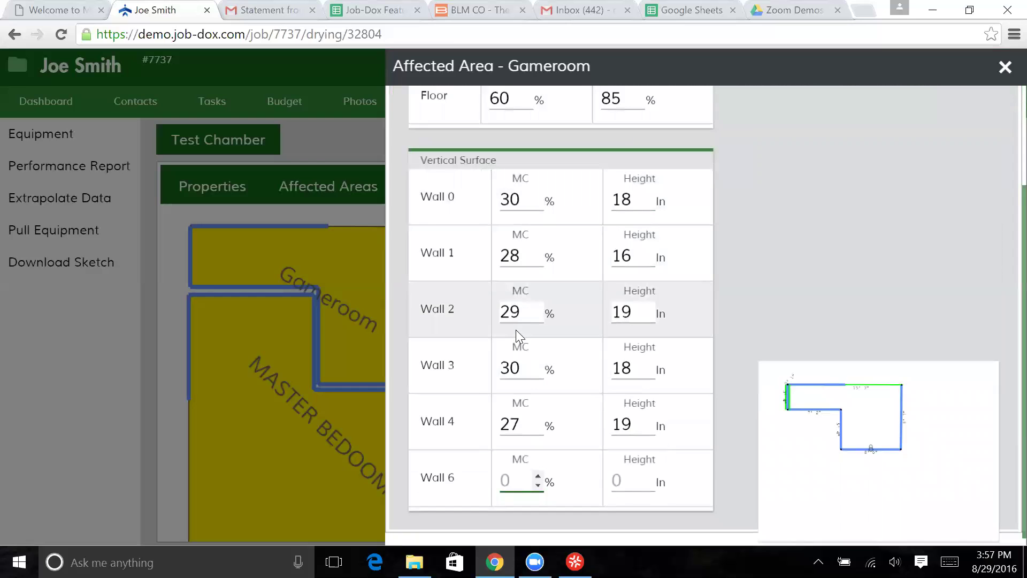
type("28")
key("Tab")
type("20")
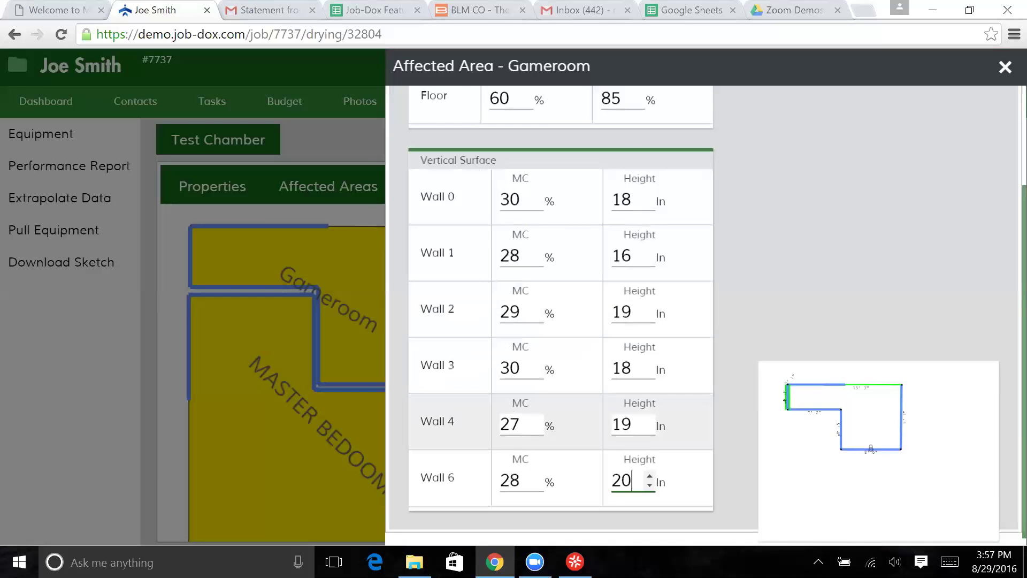
left_click(519, 480)
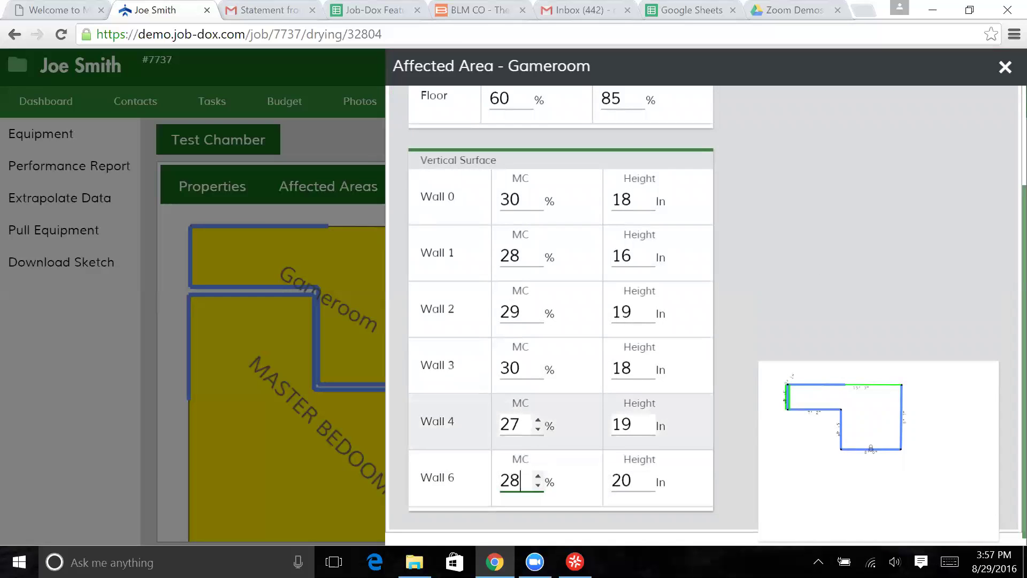
left_click(521, 424)
left_click(519, 368)
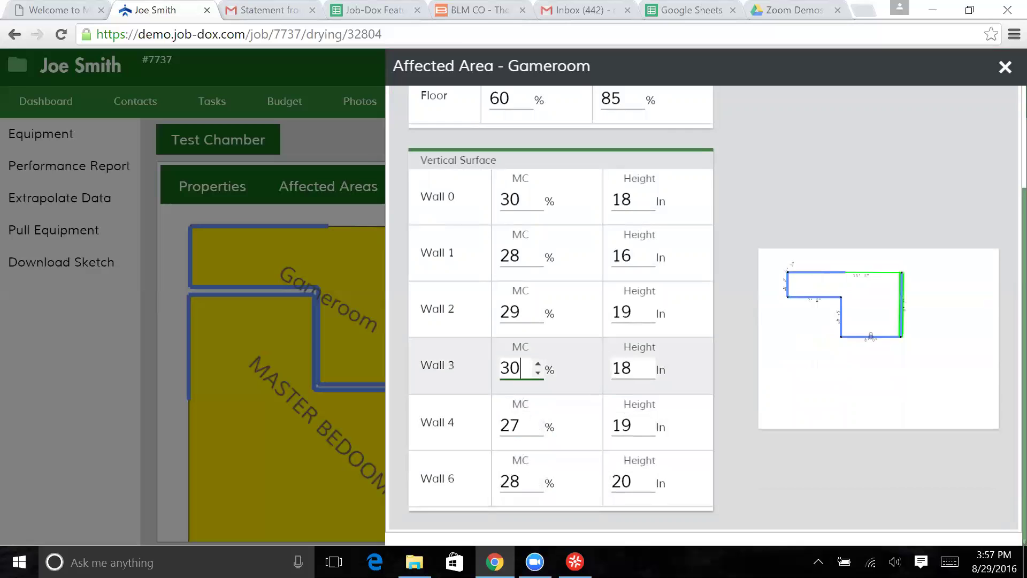
left_click(519, 312)
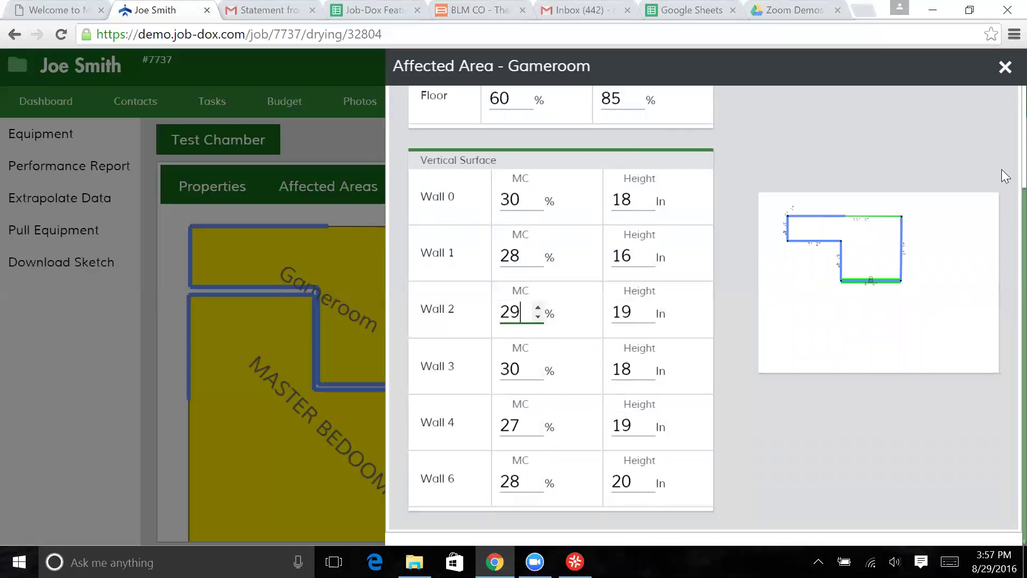
scroll(1003, 198, "up", 3)
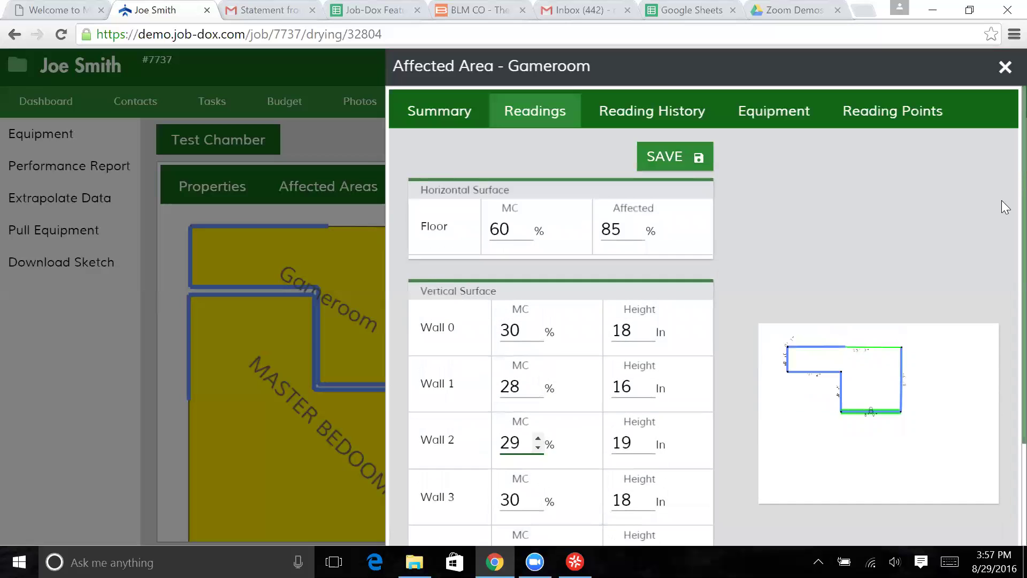
Save the Gameroom readings, review them in Reading History, then go to the Gameroom's equipment search
left_click(688, 156)
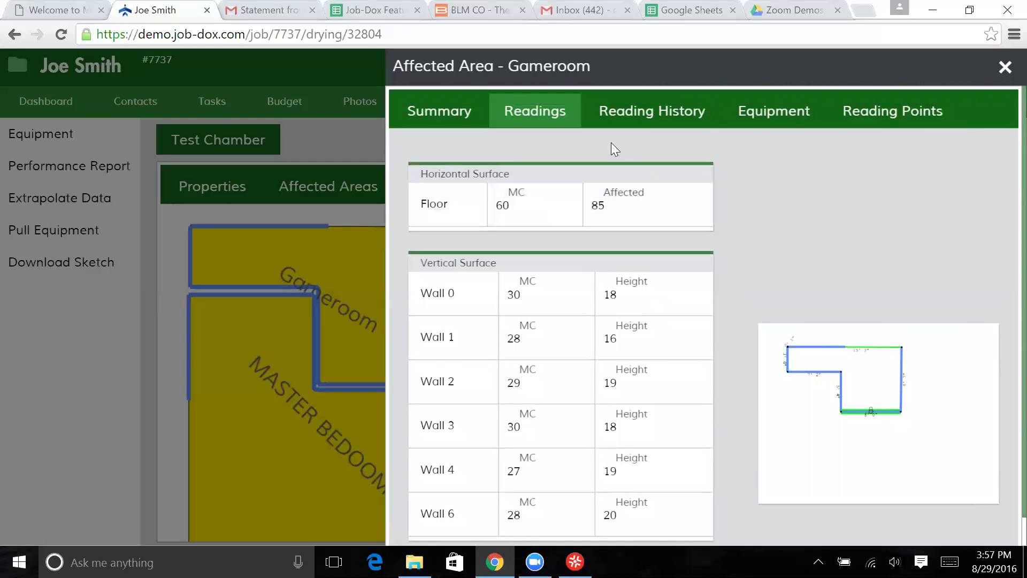
left_click(658, 119)
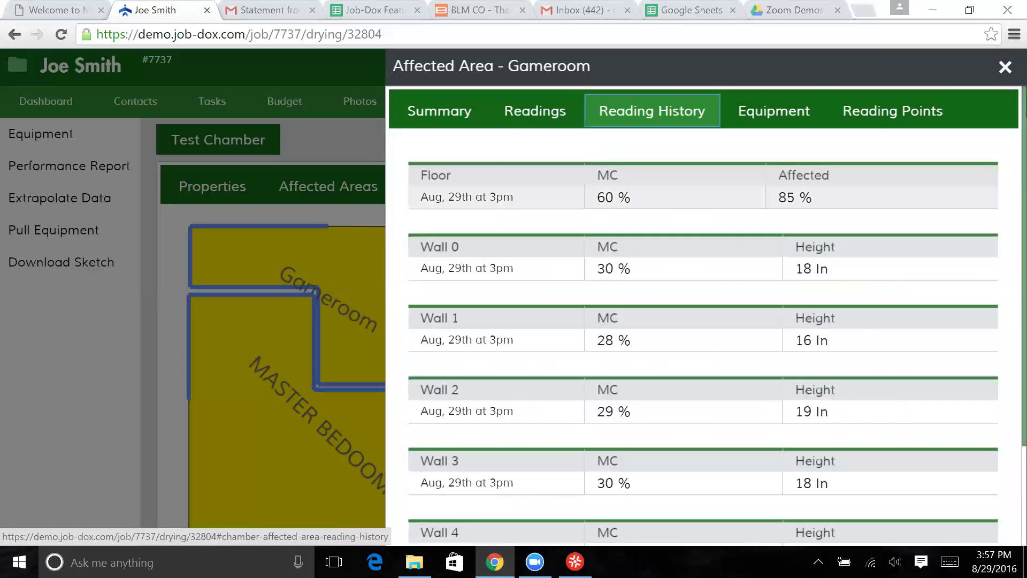
scroll(675, 316, "down", 3)
scroll(673, 311, "up", 3)
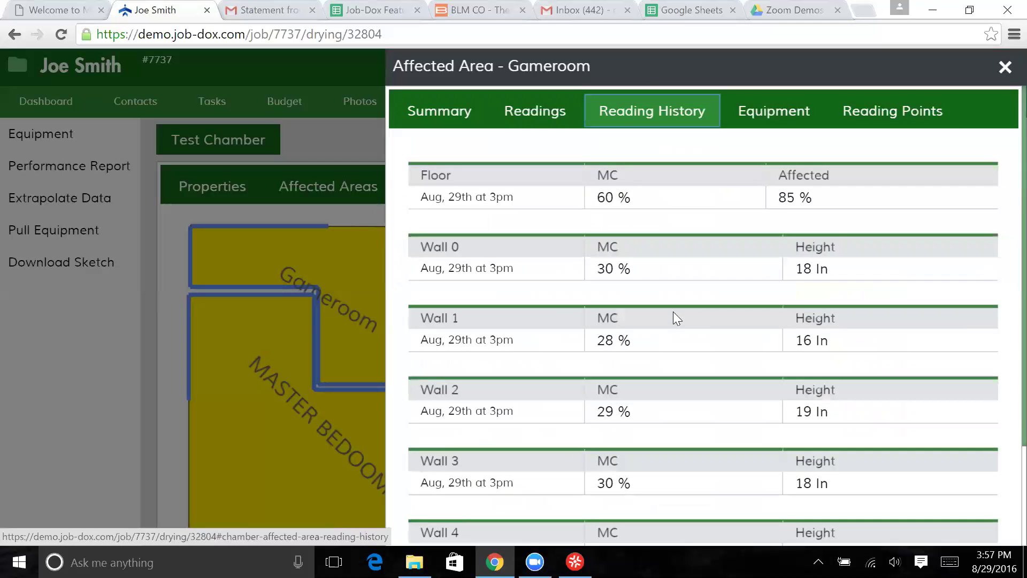
left_click(800, 116)
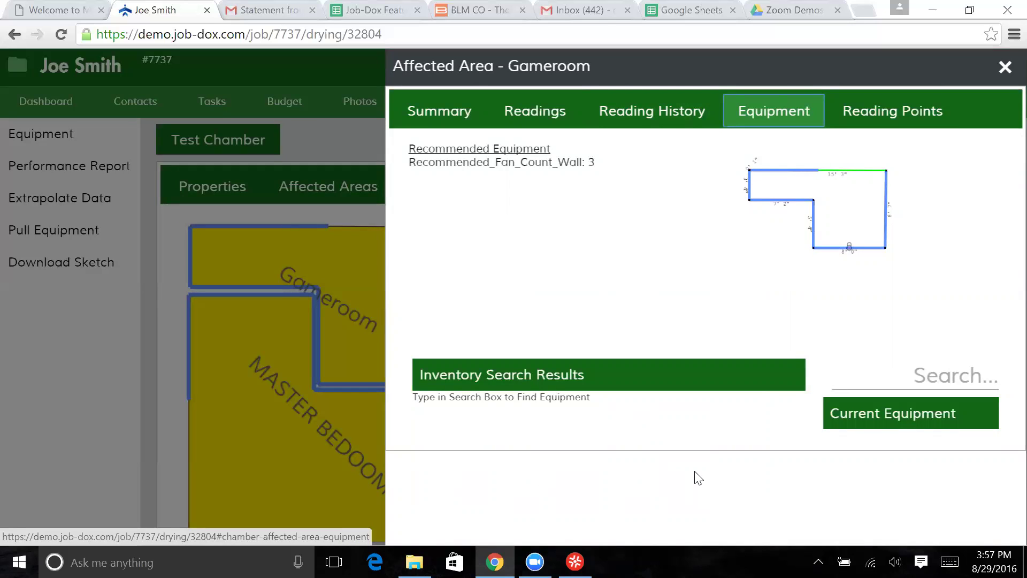
left_click(952, 376)
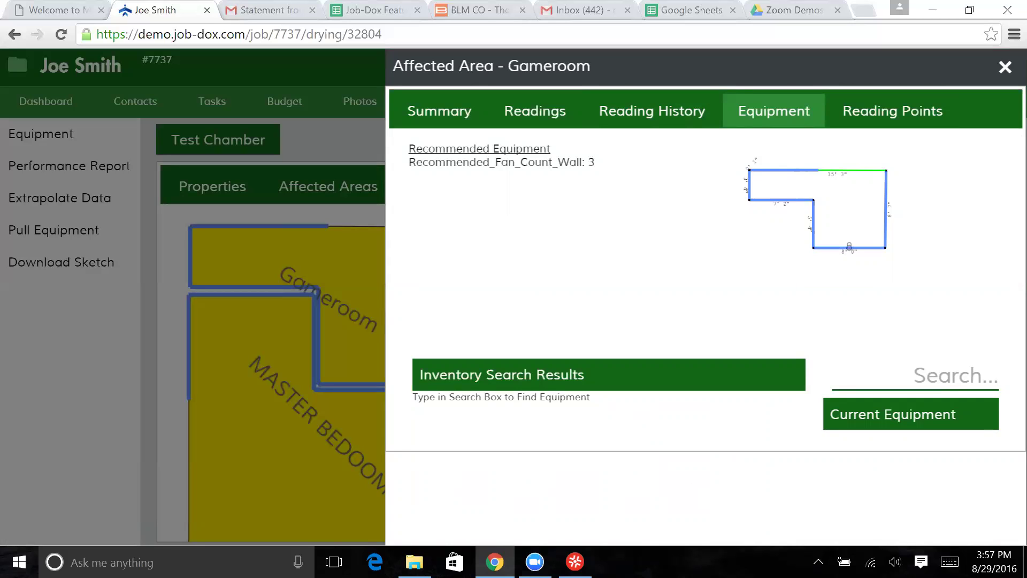
Search 'f', place fan F-101 on the Gameroom sketch, and save its 100-hour reading
type("f")
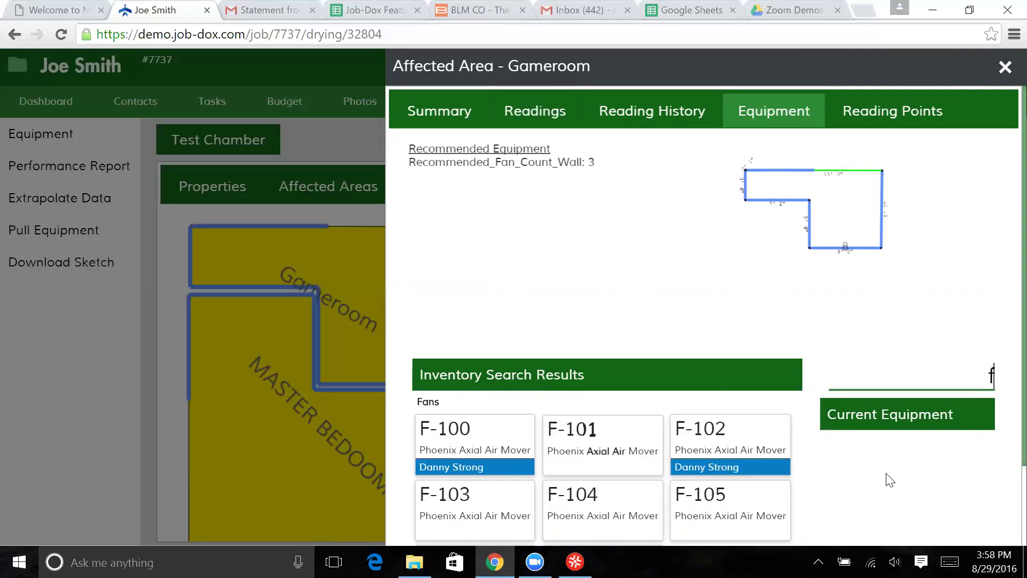
left_click_drag(625, 427, 814, 200)
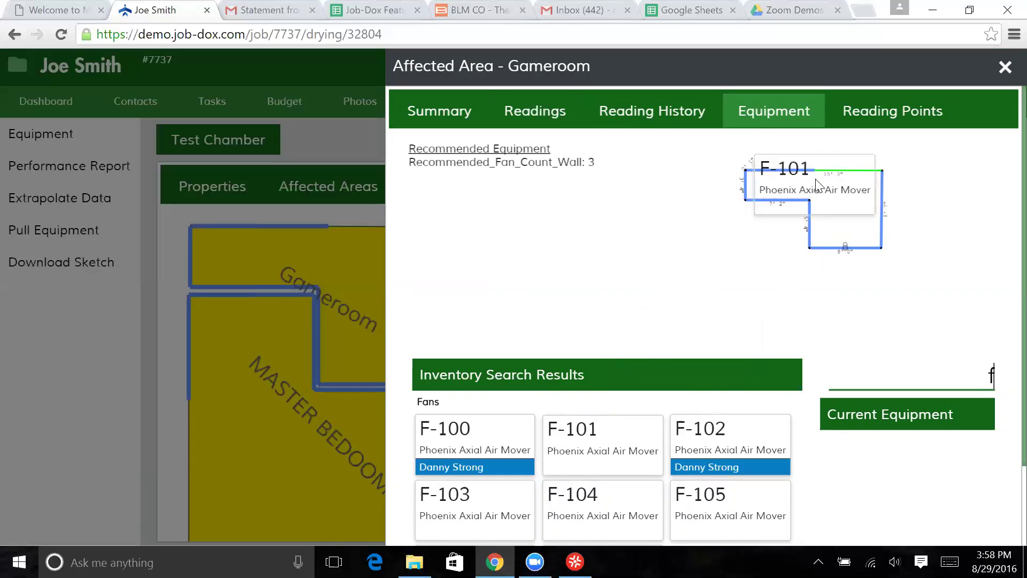
left_click_drag(816, 180, 817, 181)
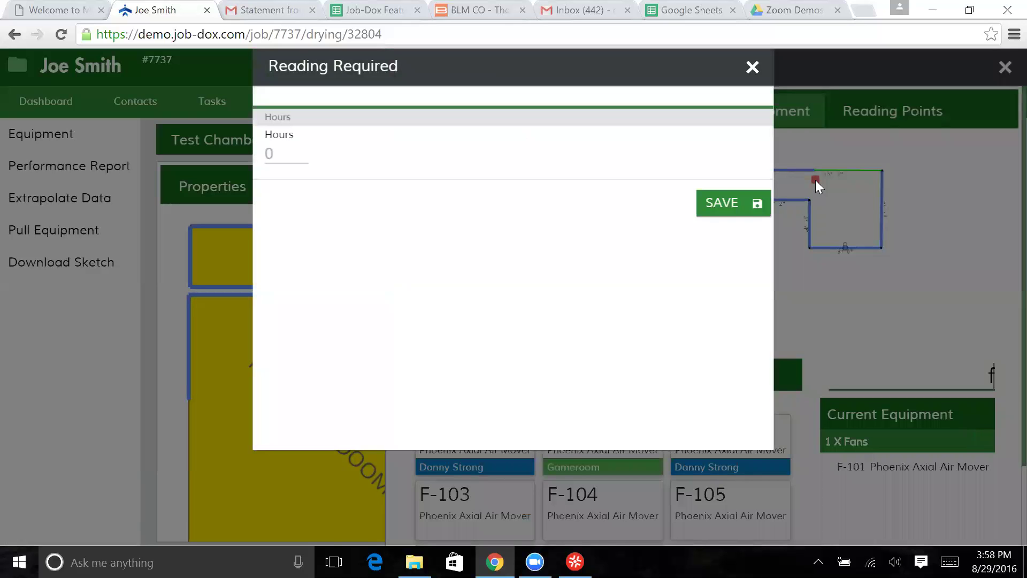
left_click(289, 152)
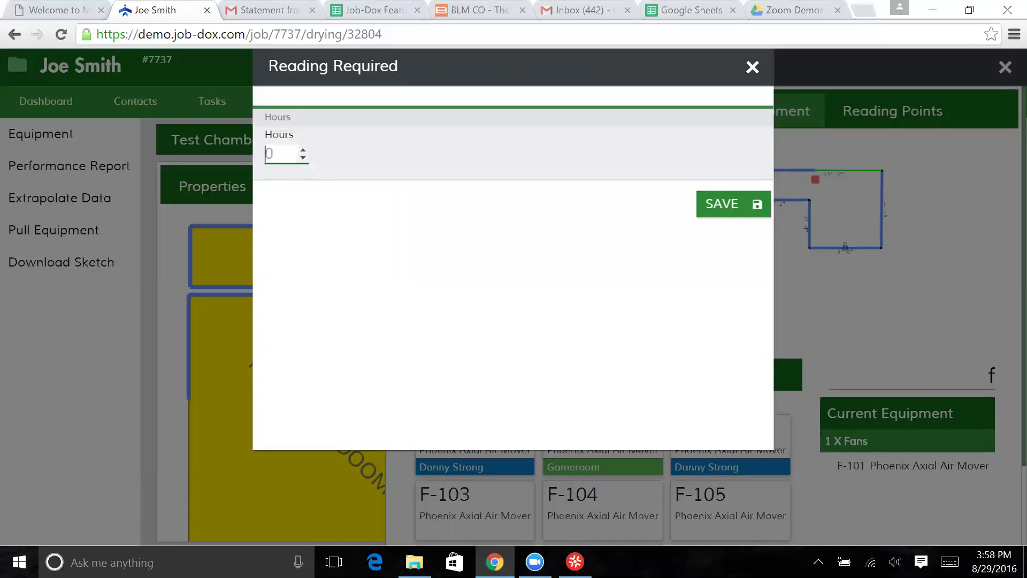
type("100")
left_click(726, 212)
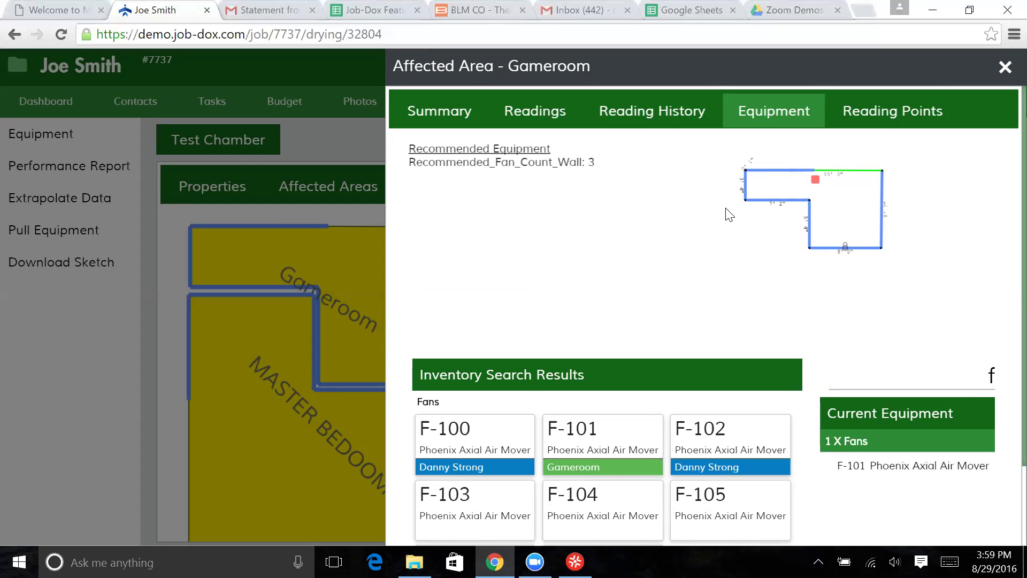
Place fan F-103 on the Gameroom sketch and save a 75-hour reading
left_click_drag(478, 527, 813, 204)
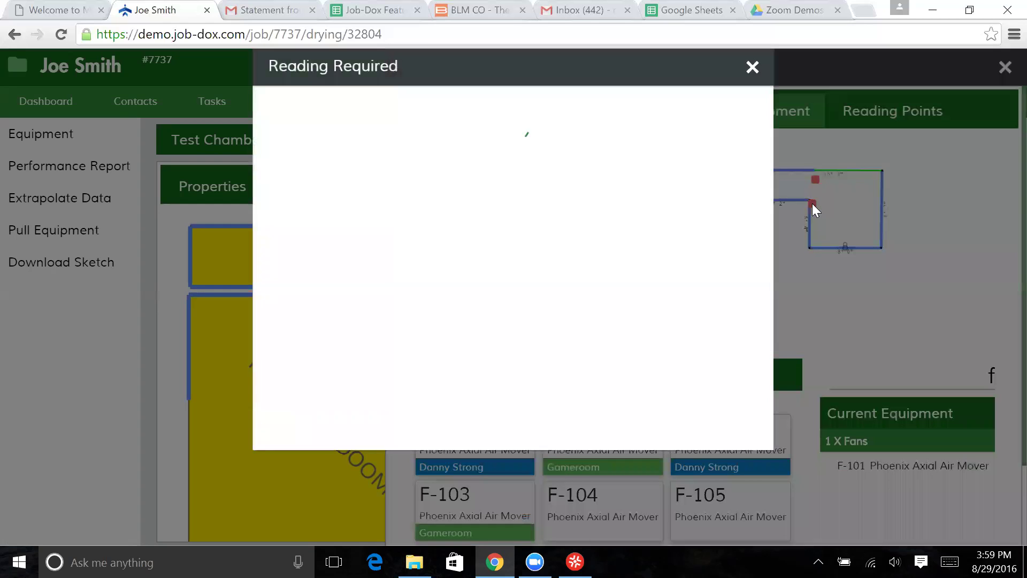
left_click(284, 156)
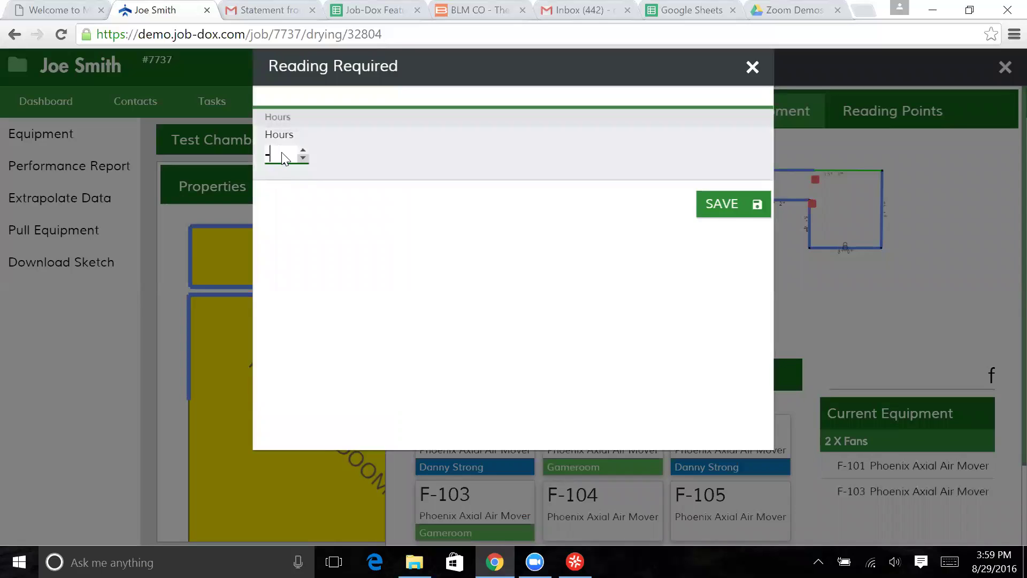
type("-7")
key("BackSpace")
key("BackSpace")
type("75")
left_click(726, 215)
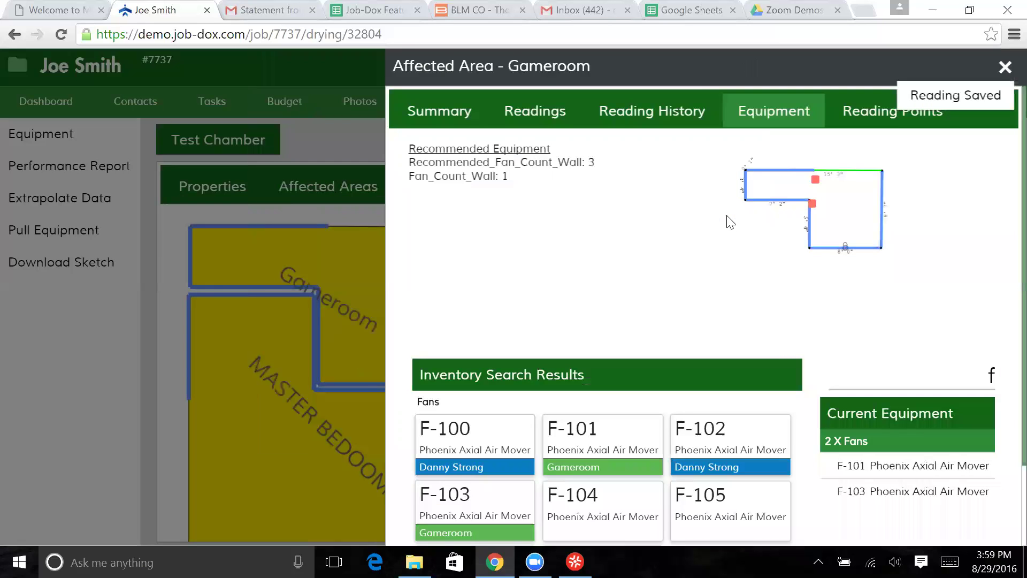
Place fan F-104 on the Gameroom sketch and save its 200-hour reading
left_click_drag(621, 503, 846, 250)
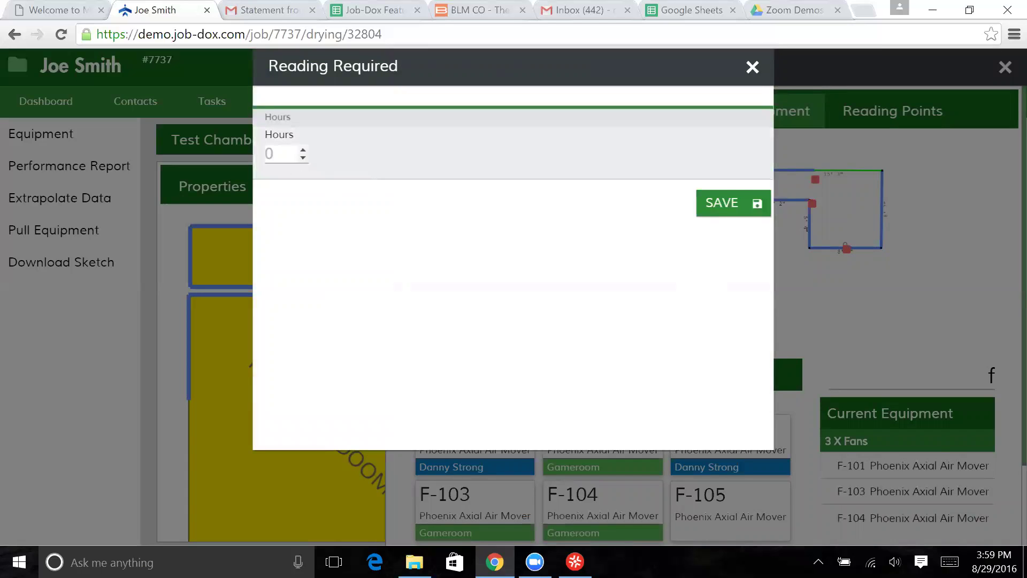
left_click(278, 154)
type("200")
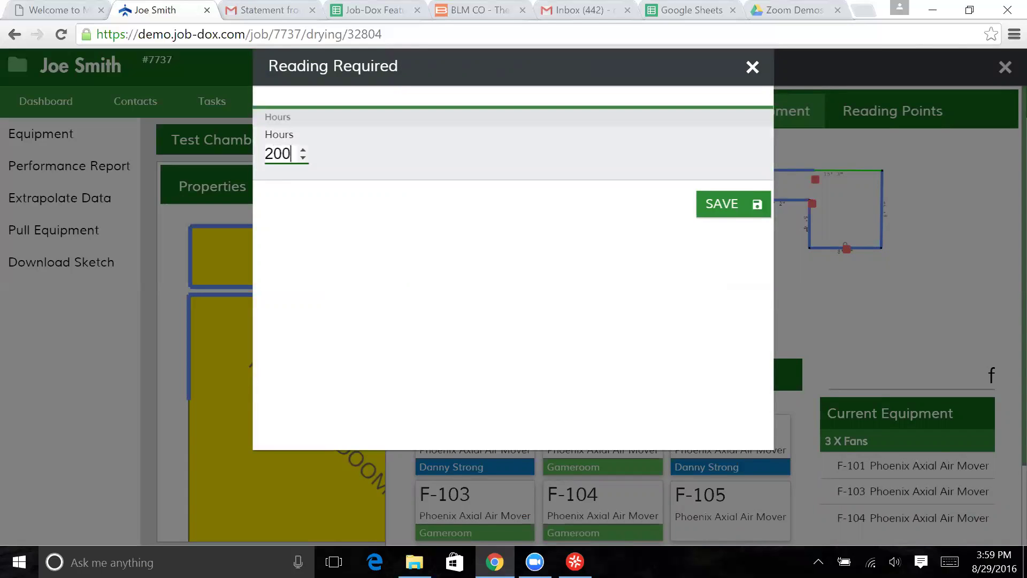
left_click(726, 213)
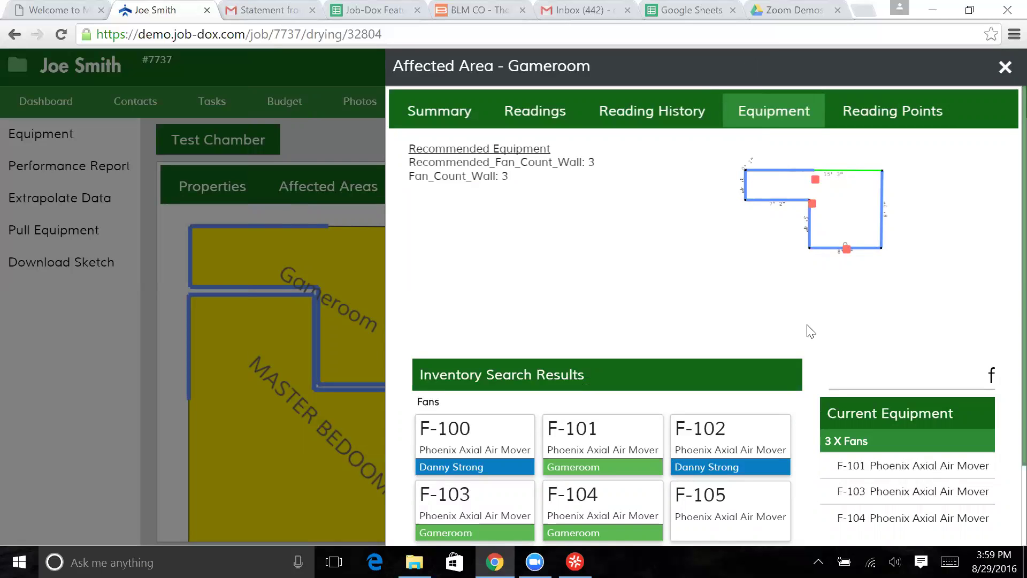
scroll(958, 313, "down", 2)
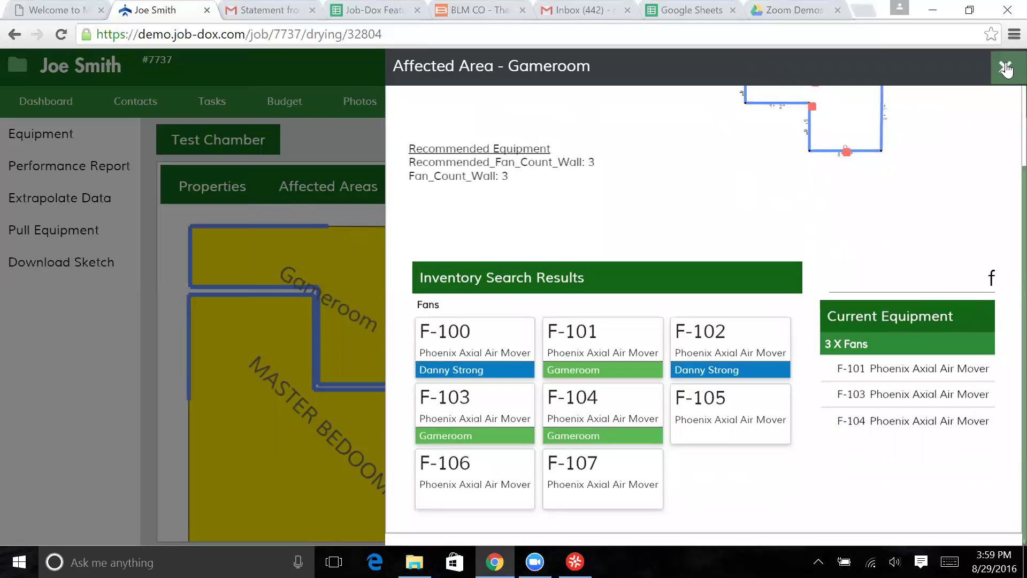
Close the Affected Area - Gameroom panel and reload the drying page
left_click(1006, 69)
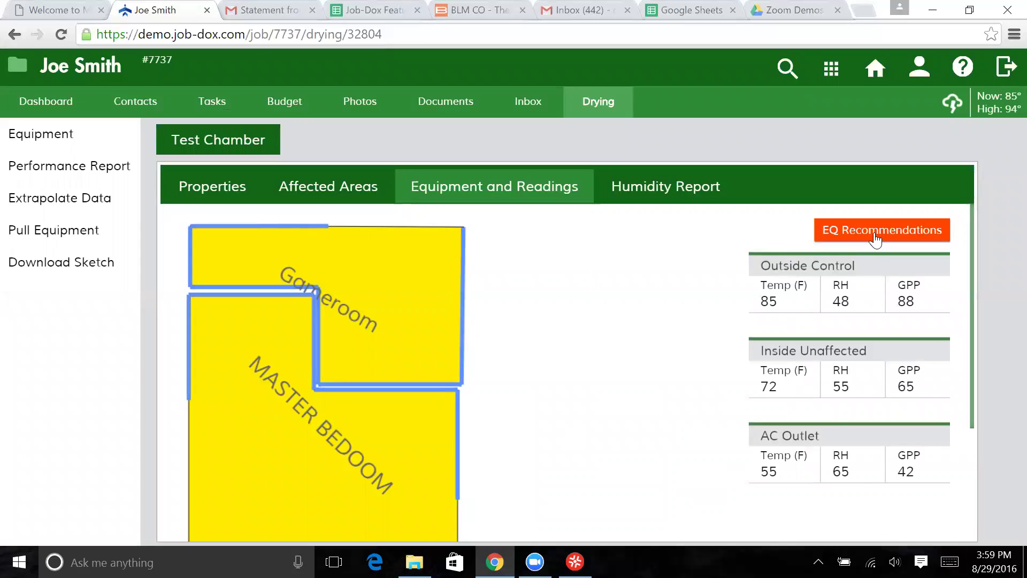
left_click(59, 34)
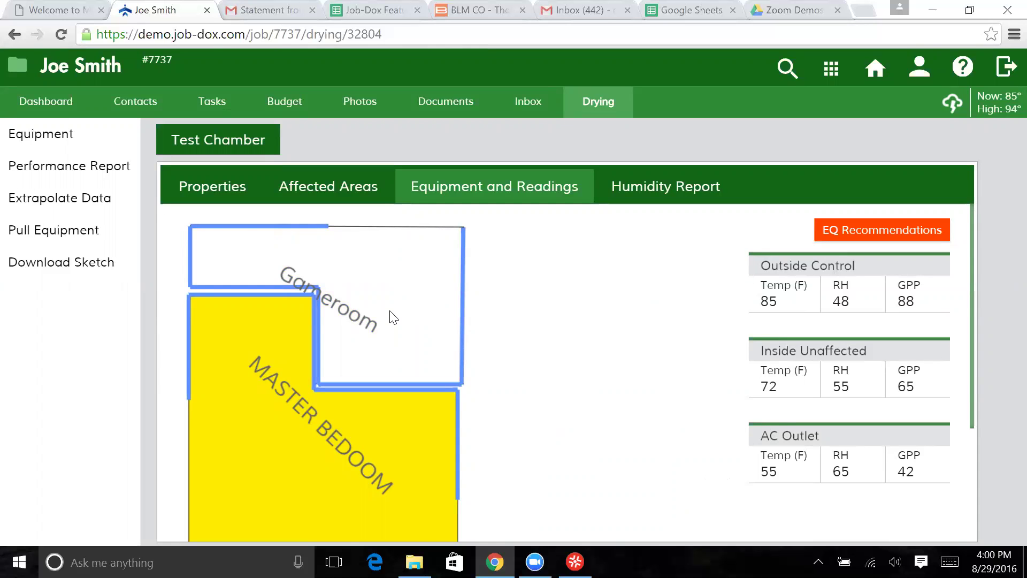
Open the MASTER BEDOOM area and enter floor readings of 40% MC and 50% affected
left_click(338, 431)
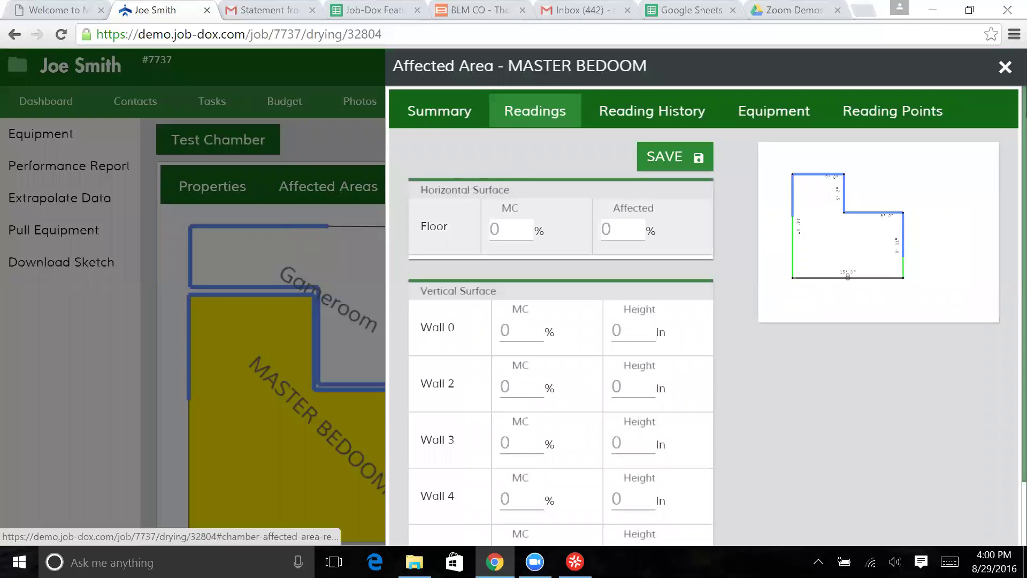
left_click(506, 229)
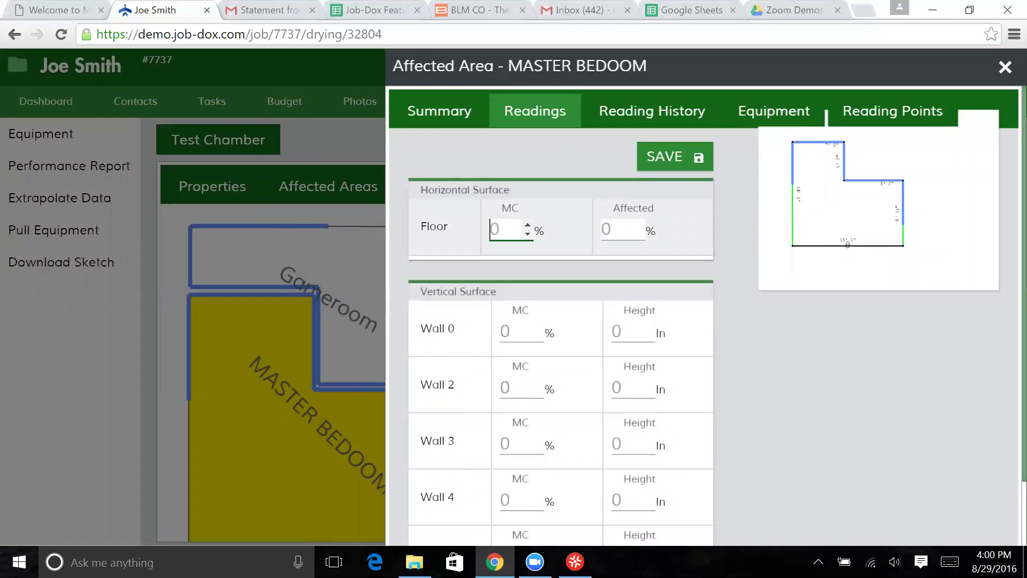
type("40")
key("Tab")
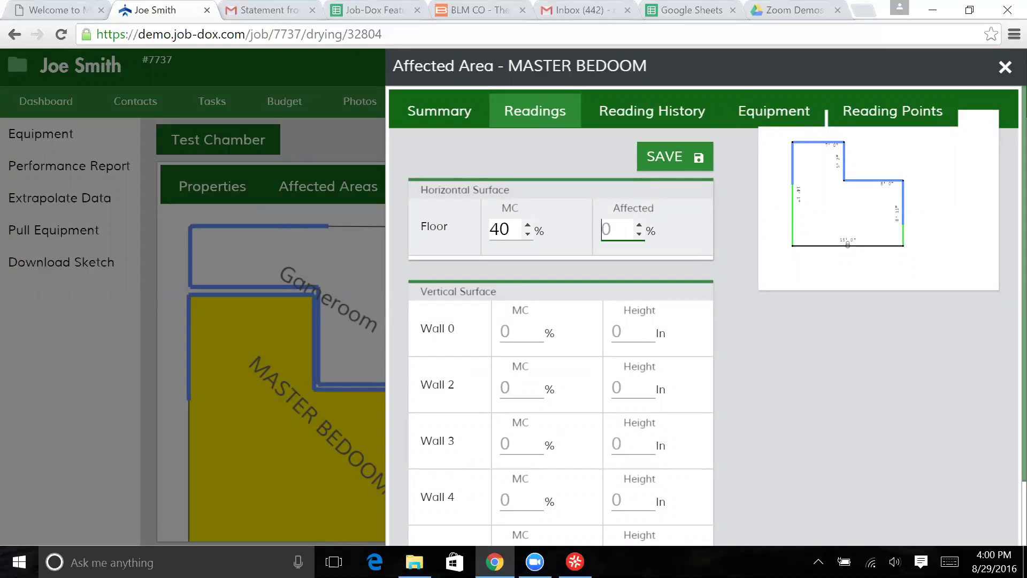
type("50")
Enter 18% moisture content at 20 in height for every master bedroom wall
key("Tab")
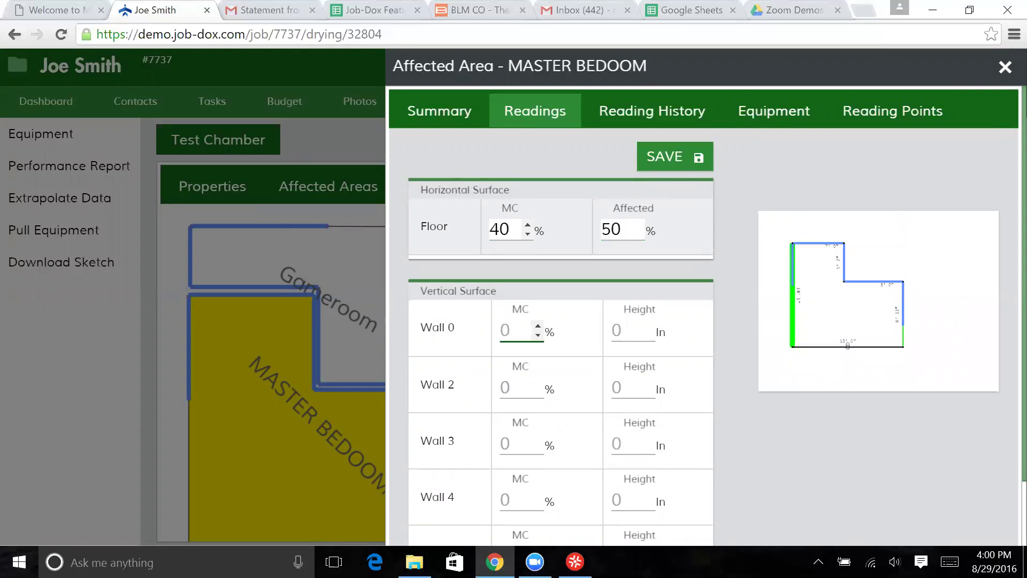
type("18")
key("Tab")
type("20")
key("Tab")
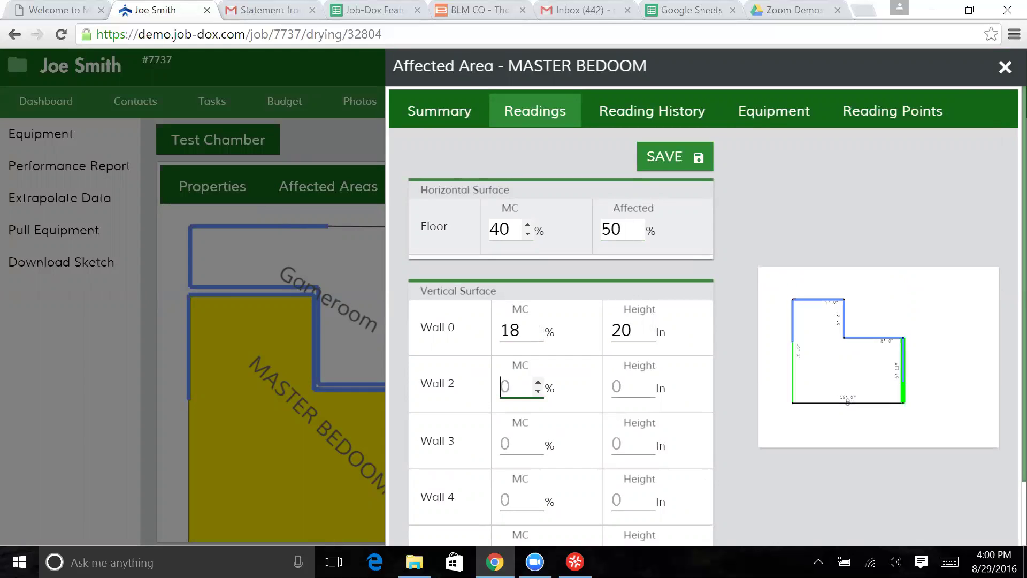
type("12")
key("BackSpace")
type("8")
key("Tab")
type("20")
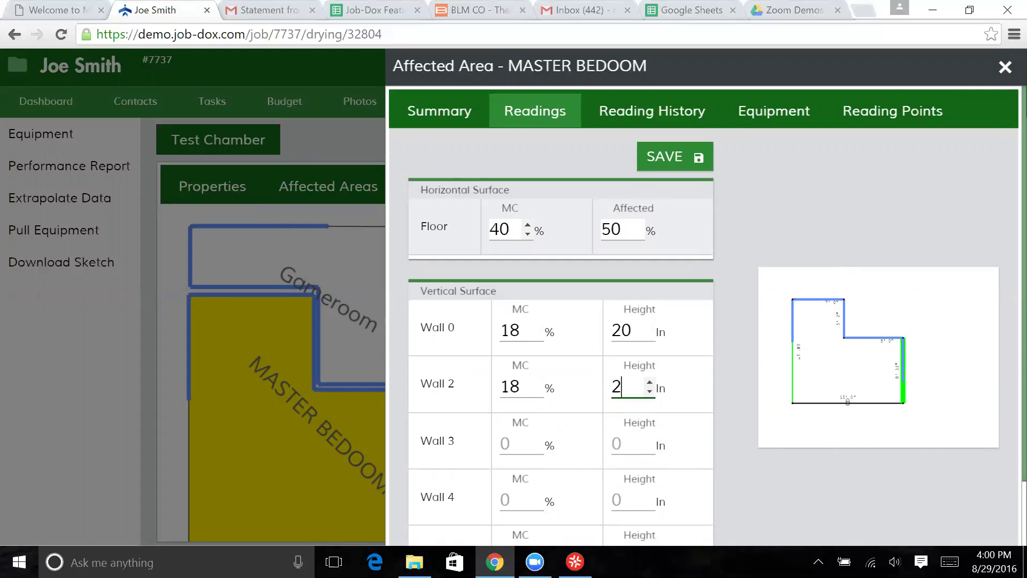
key("Tab")
type("18")
key("Tab")
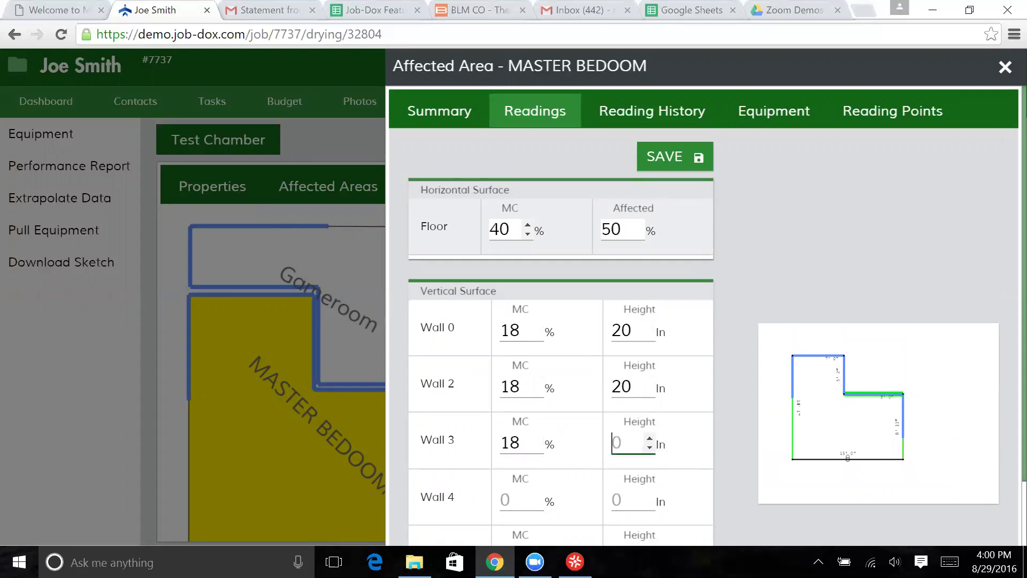
type("10")
key("BackSpace")
key("BackSpace")
type("20")
key("Tab")
type("18")
key("Tab")
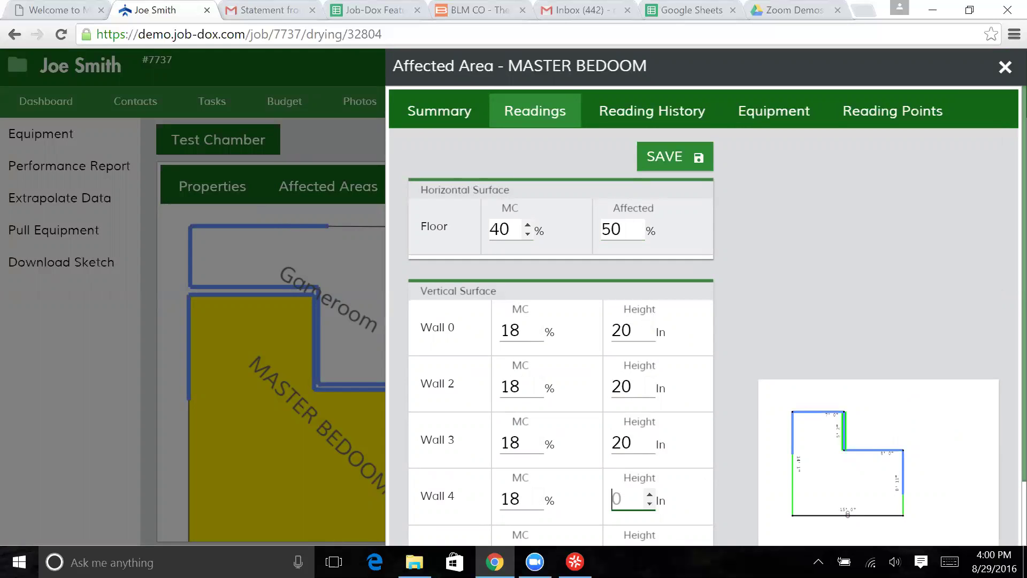
type("20")
key("Tab")
type("18")
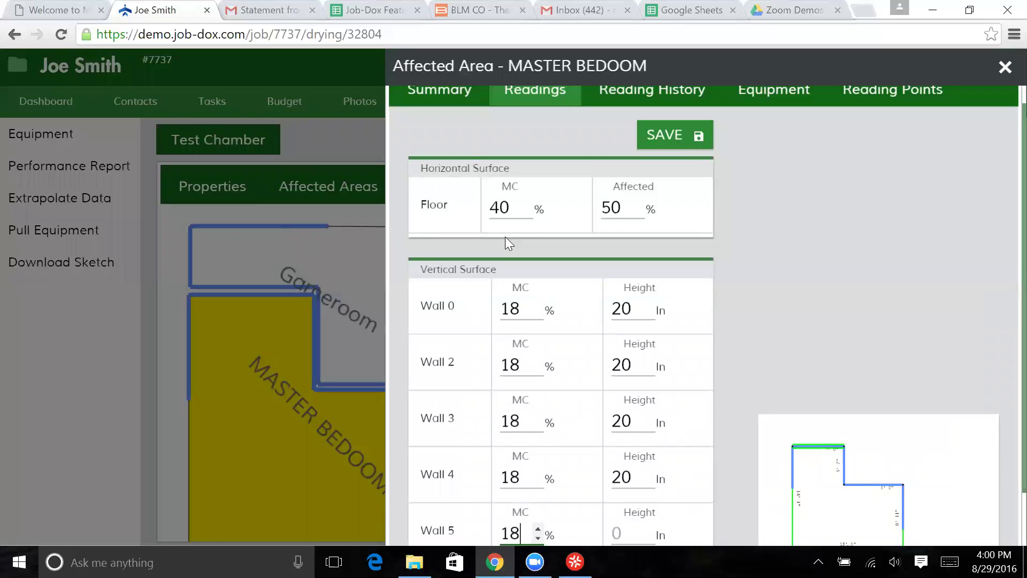
key("Tab")
type("1")
key("BackSpace")
type("20")
key("Tab")
scroll(744, 278, "down", 2)
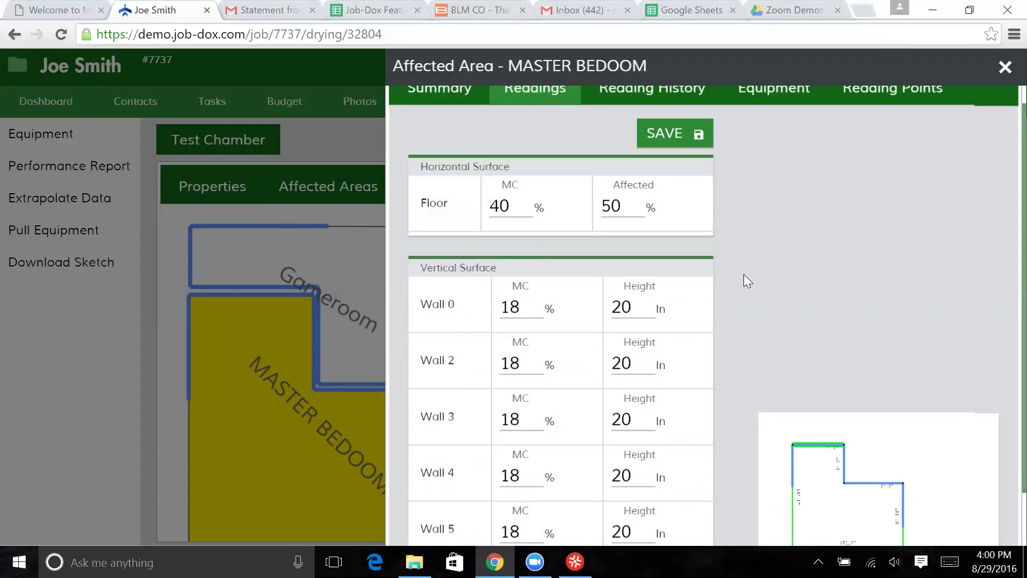
scroll(745, 280, "up", 3)
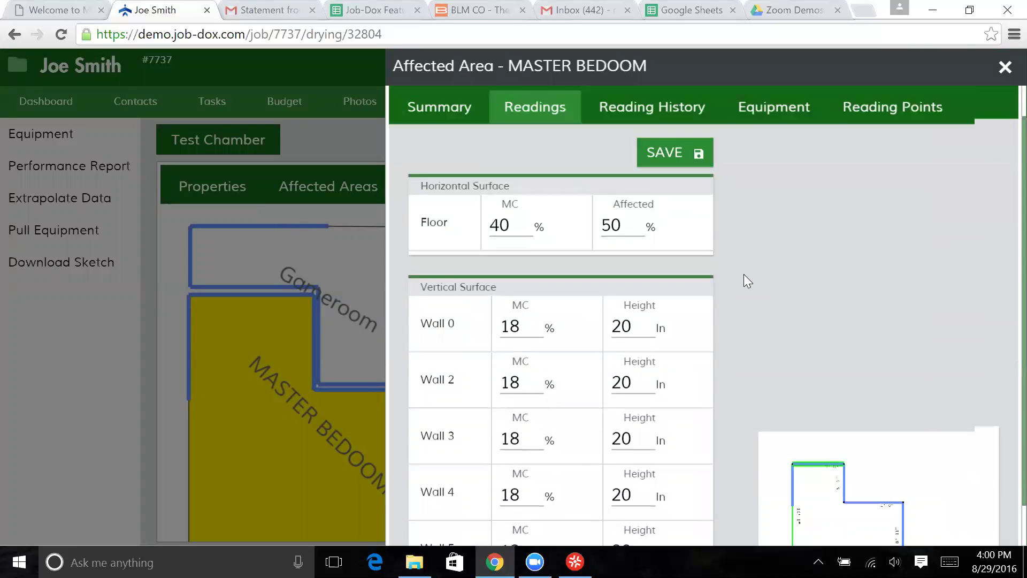
Save the readings, review the Reading History, and show the master bedroom's equipment
left_click(689, 162)
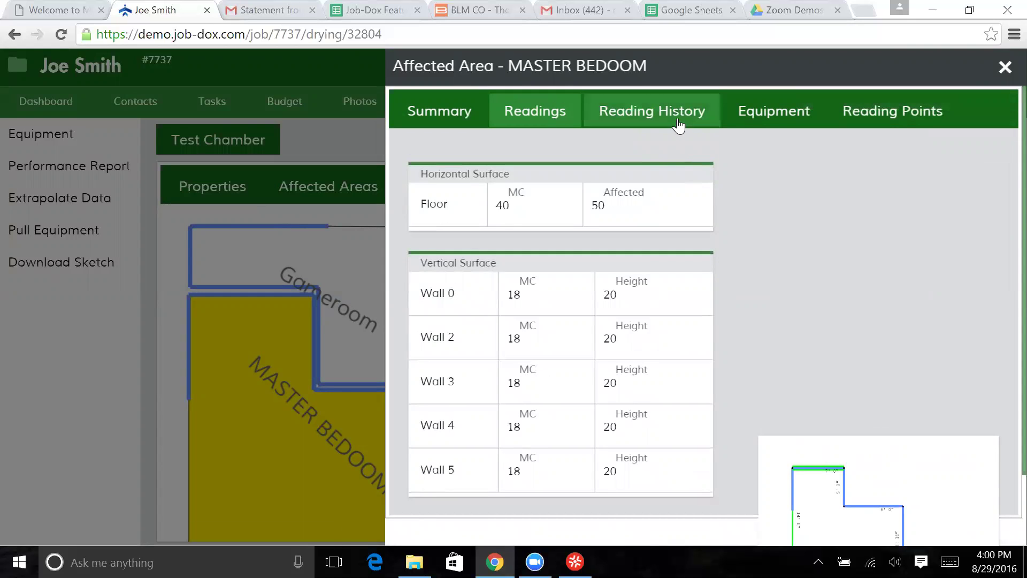
left_click(650, 110)
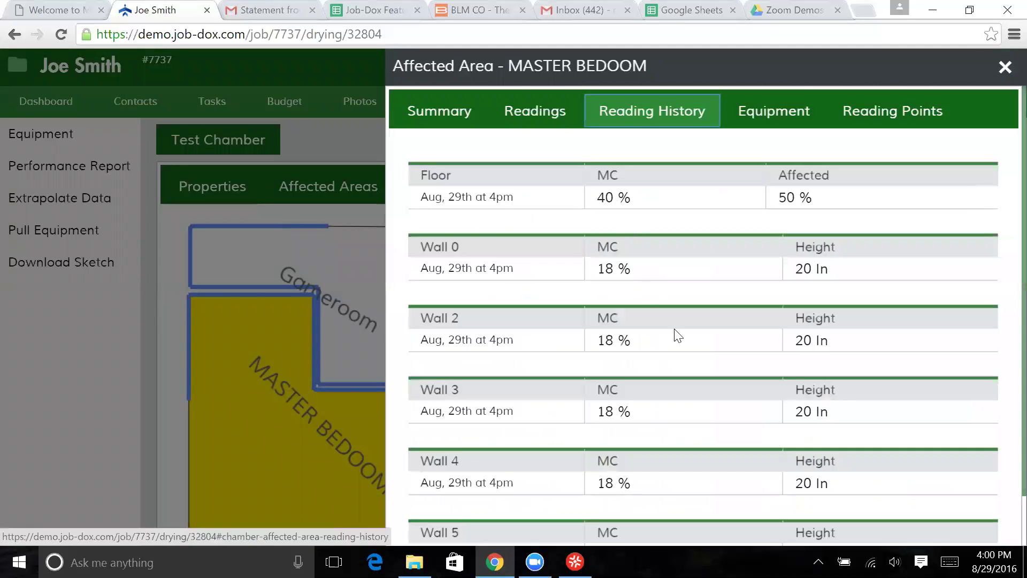
scroll(676, 331, "down", 1)
scroll(674, 328, "up", 1)
left_click(789, 121)
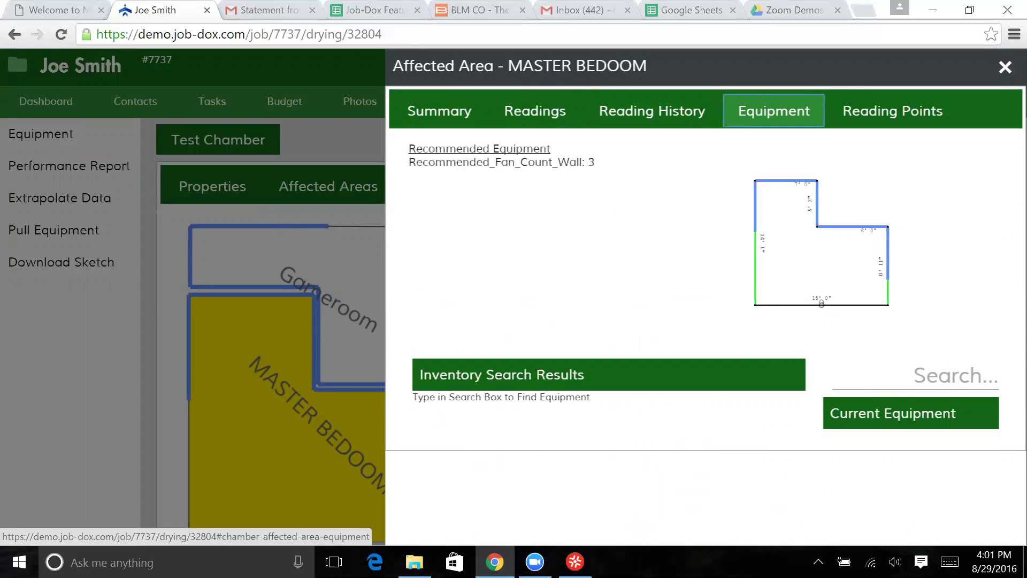
Search the inventory for 'f' and place fan F-105 with a 1-hour reading
left_click(994, 378)
type("f")
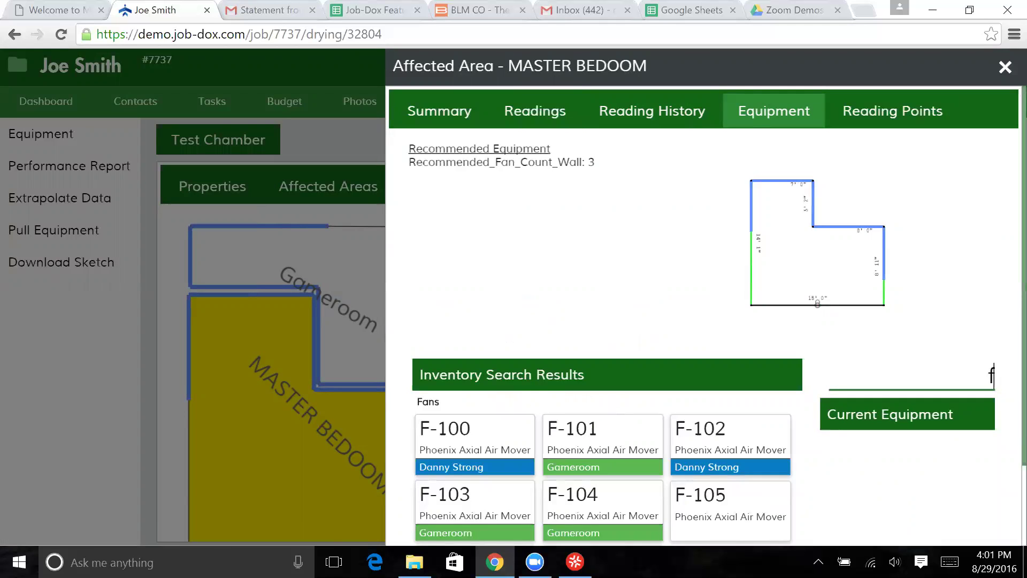
mouse_move(711, 500)
left_mouse_down()
mouse_move(861, 250)
mouse_move(873, 274)
left_mouse_up()
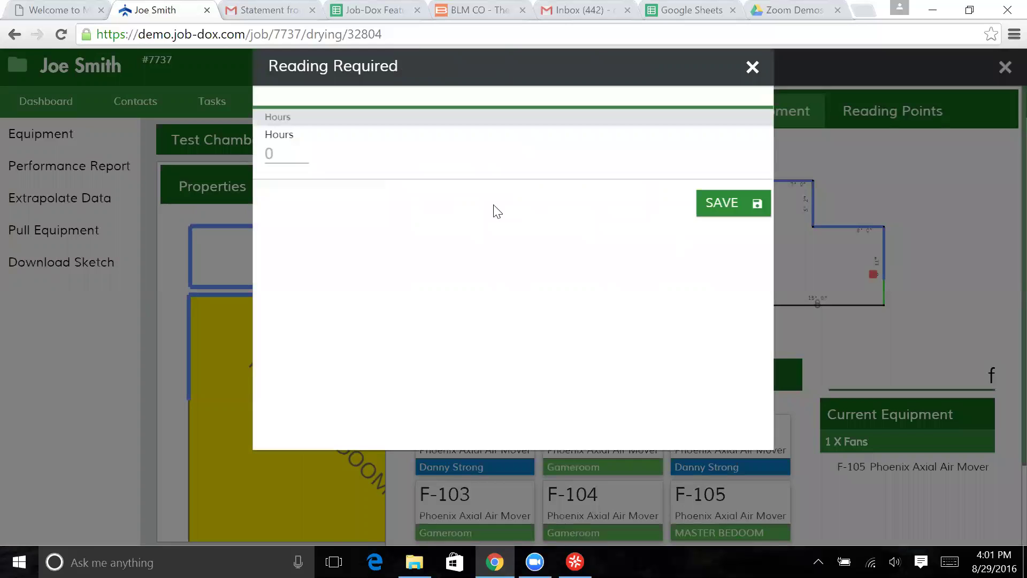
left_click(270, 153)
type("1")
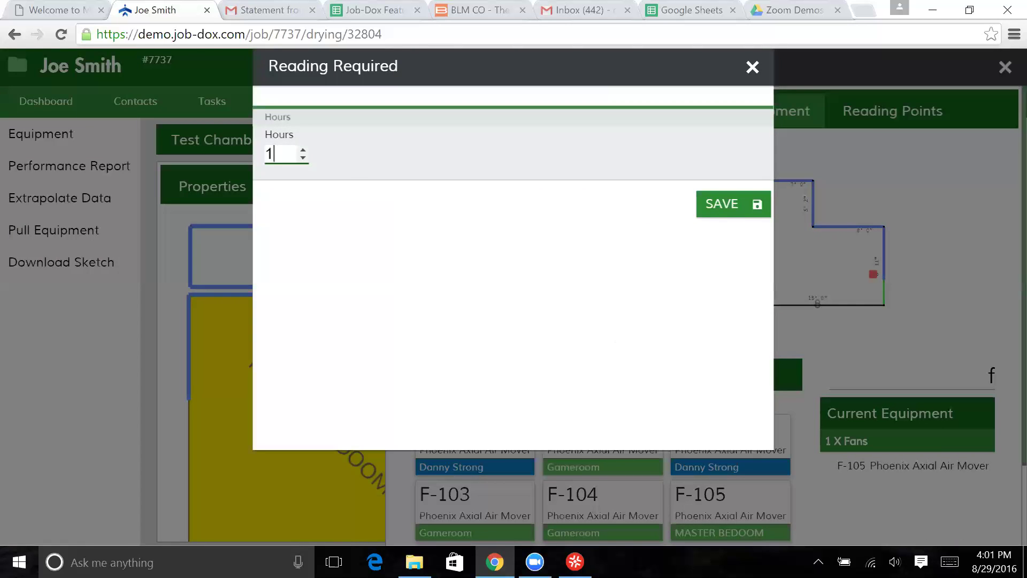
left_click(744, 211)
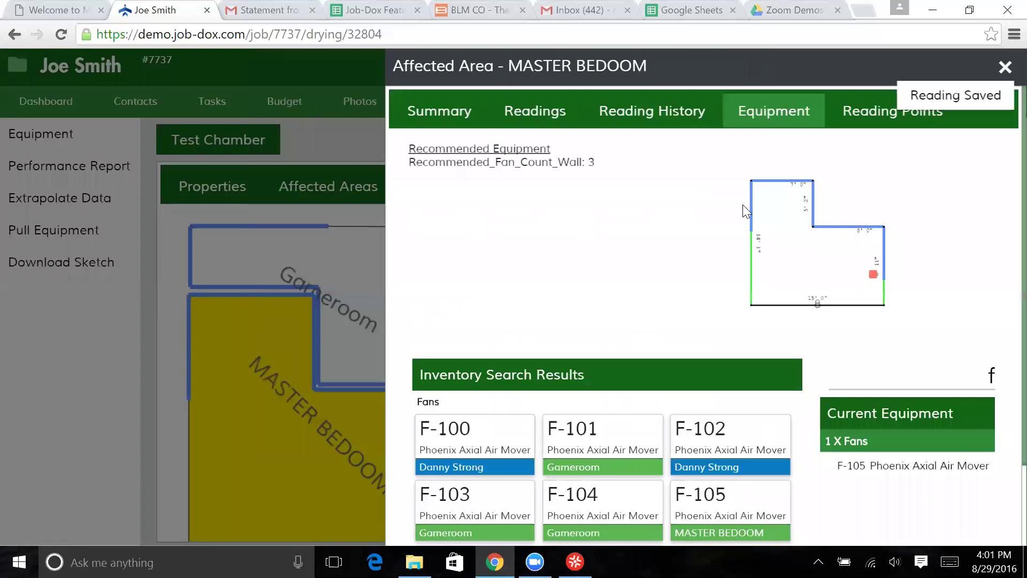
Drag fan F-102 onto the master bedroom sketch
scroll(961, 297, "down", 1)
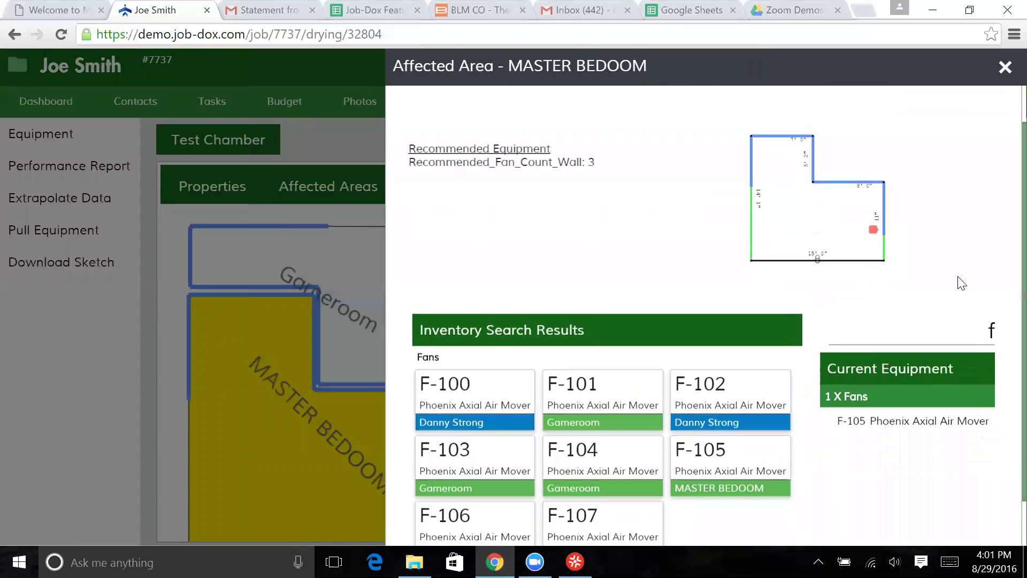
scroll(955, 244, "down", 1)
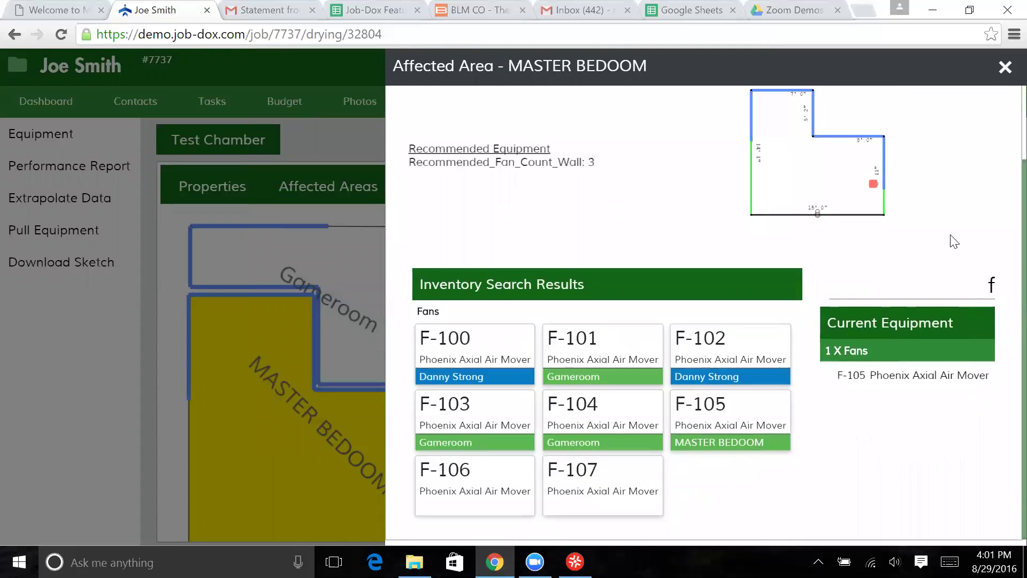
scroll(844, 488, "up", 1)
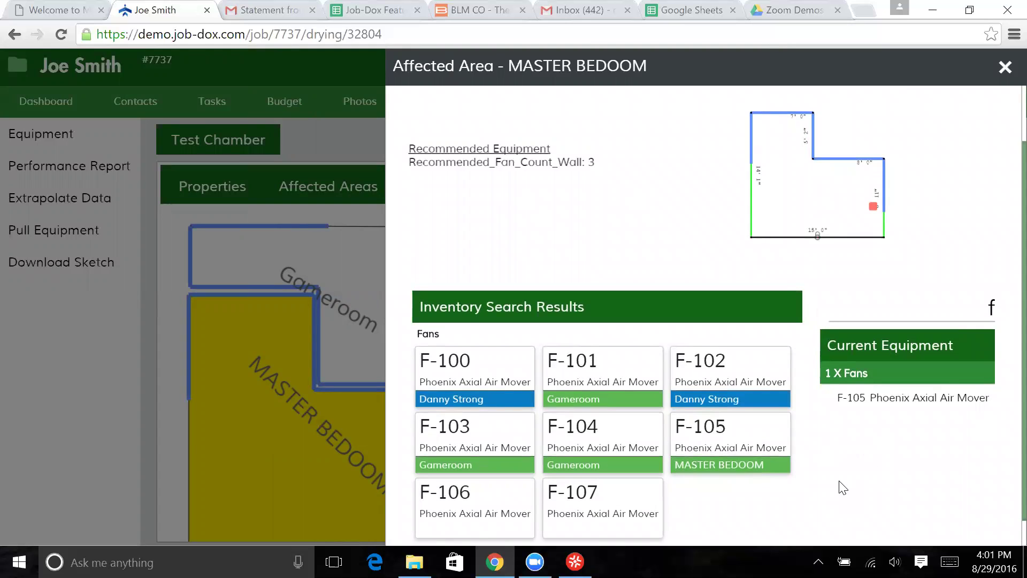
mouse_move(727, 384)
left_mouse_down()
mouse_move(756, 317)
mouse_move(831, 204)
mouse_move(823, 176)
left_mouse_up()
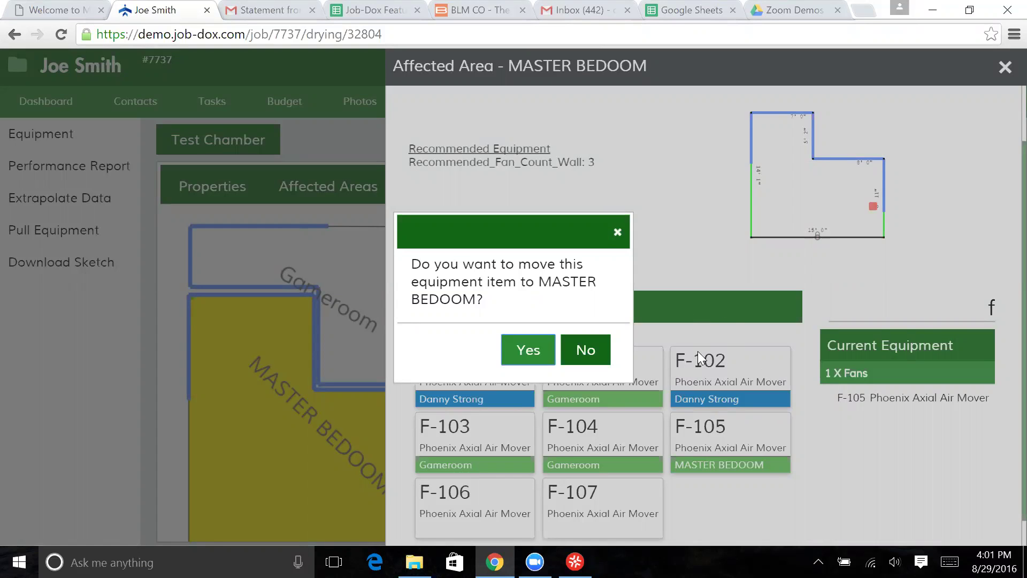
Confirm moving F-102 into the master bedroom and save a 20-hour reading
left_click(539, 353)
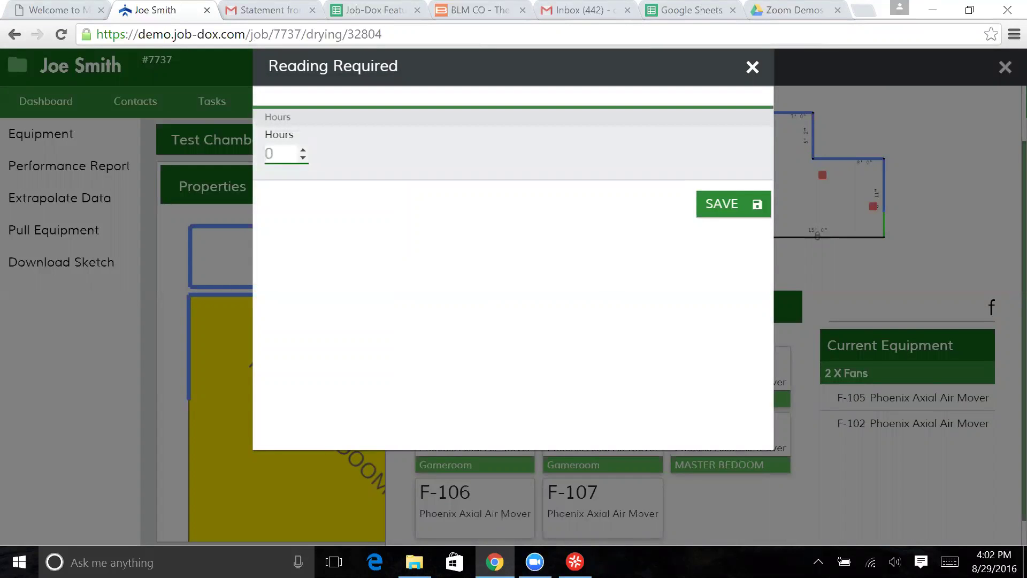
type("20")
left_click(750, 214)
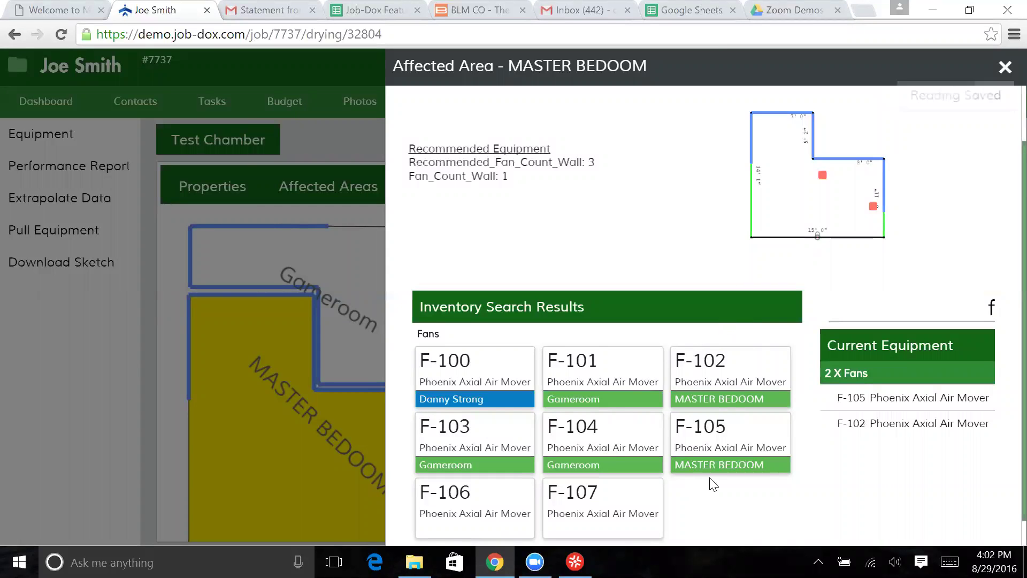
Place fan F-106 on the master bedroom sketch with a 10-hour reading
mouse_move(527, 484)
left_mouse_down()
mouse_move(524, 463)
mouse_move(642, 299)
mouse_move(812, 130)
left_mouse_up()
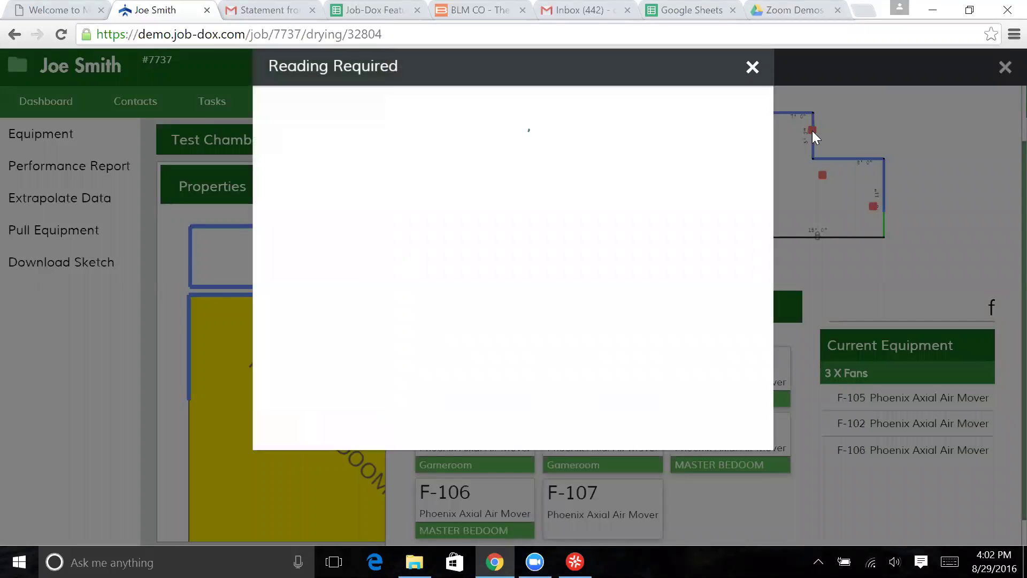
left_click(278, 154)
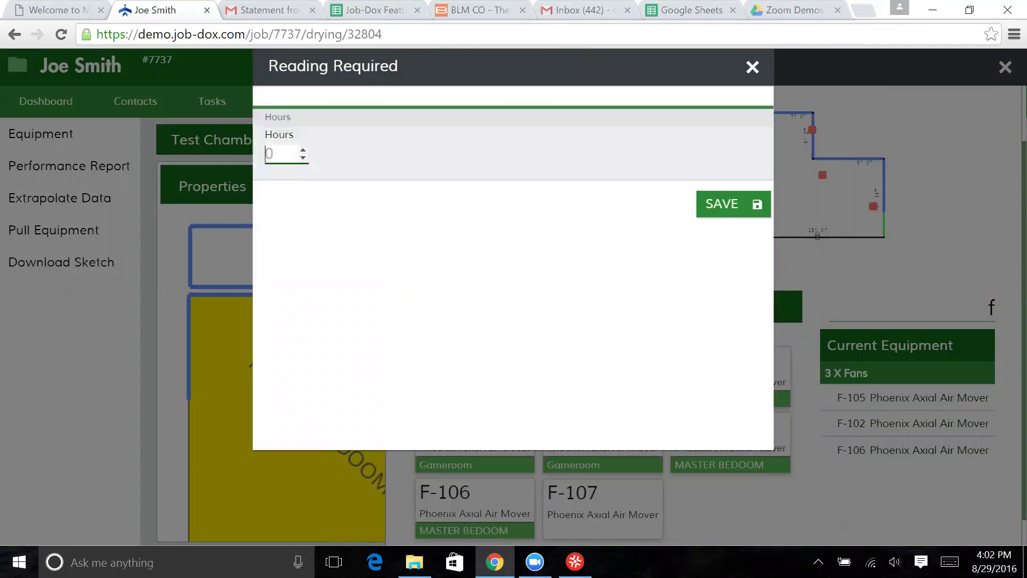
type("10")
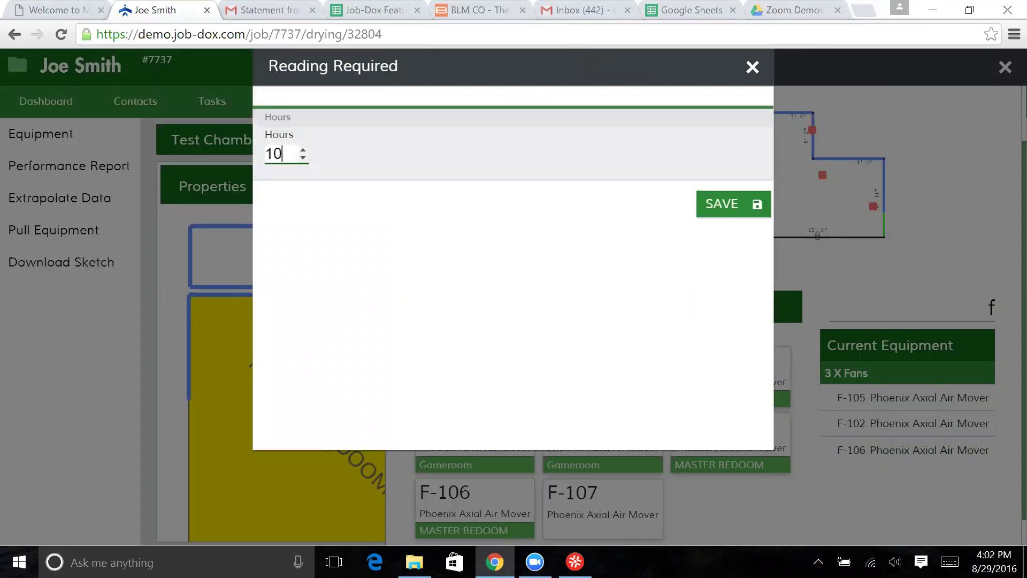
left_click(724, 210)
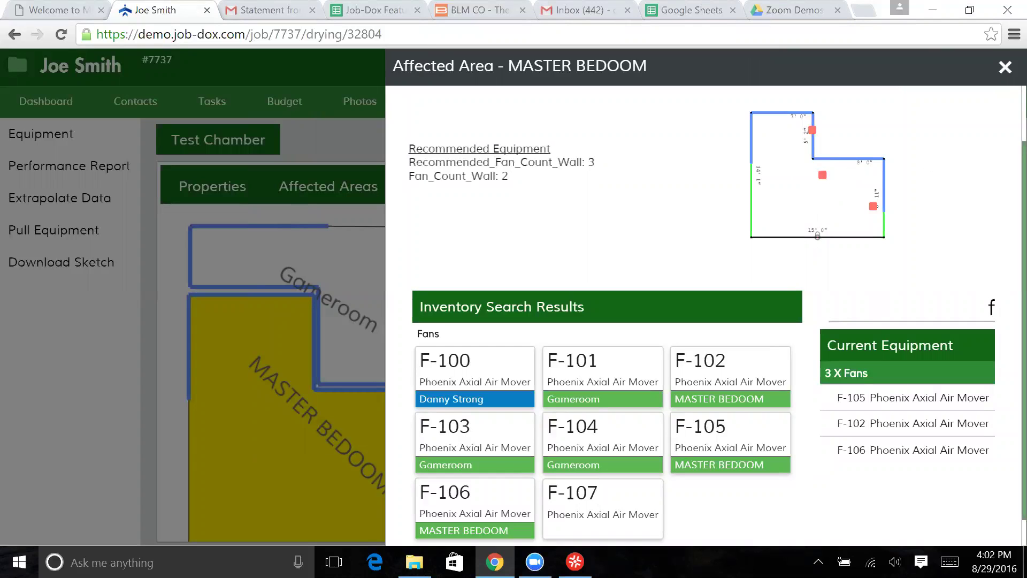
View the Equipment Settings for fans F-105 and F-102, closing each unchanged
left_click(882, 402)
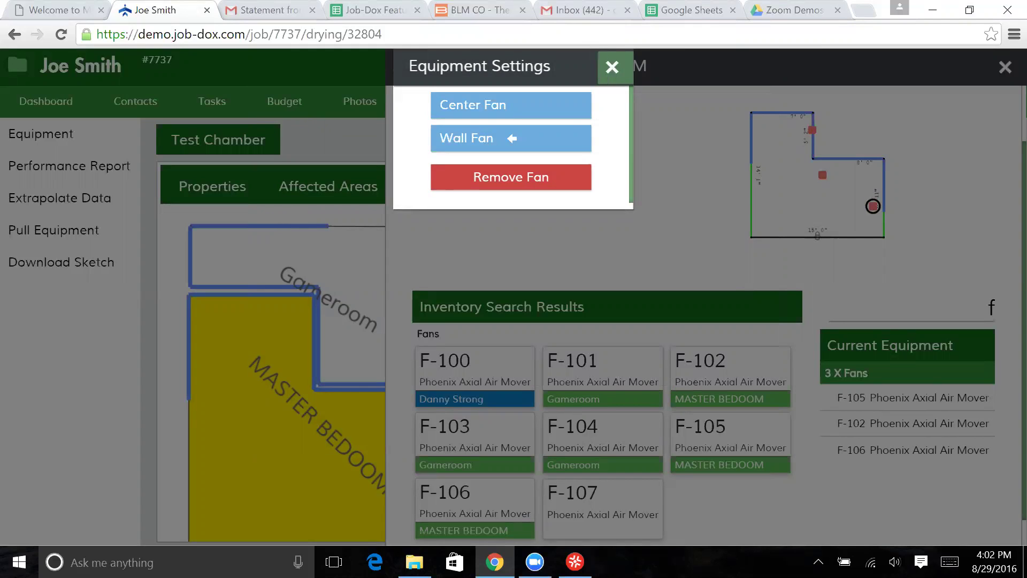
left_click(613, 69)
left_click(873, 422)
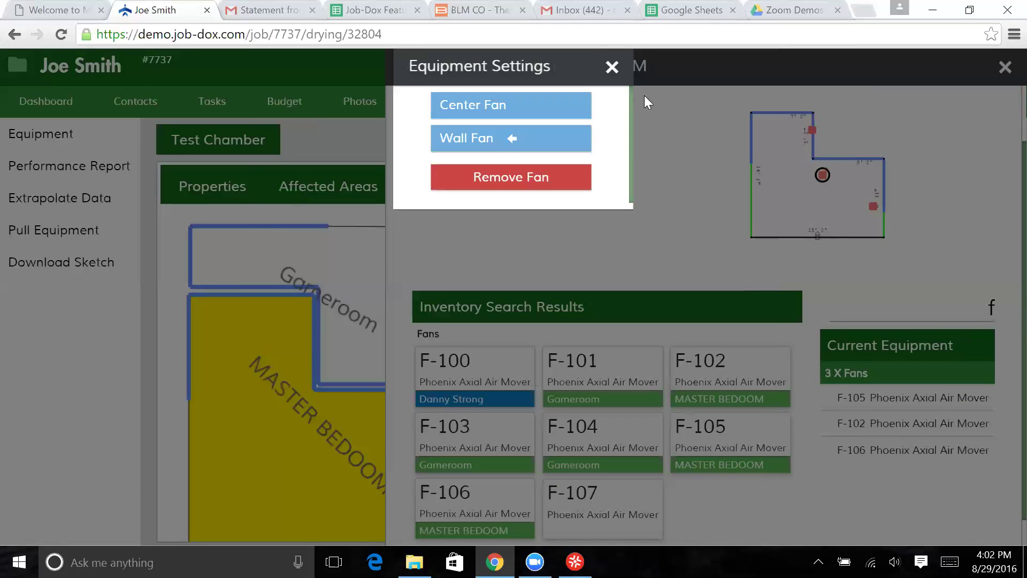
left_click(613, 66)
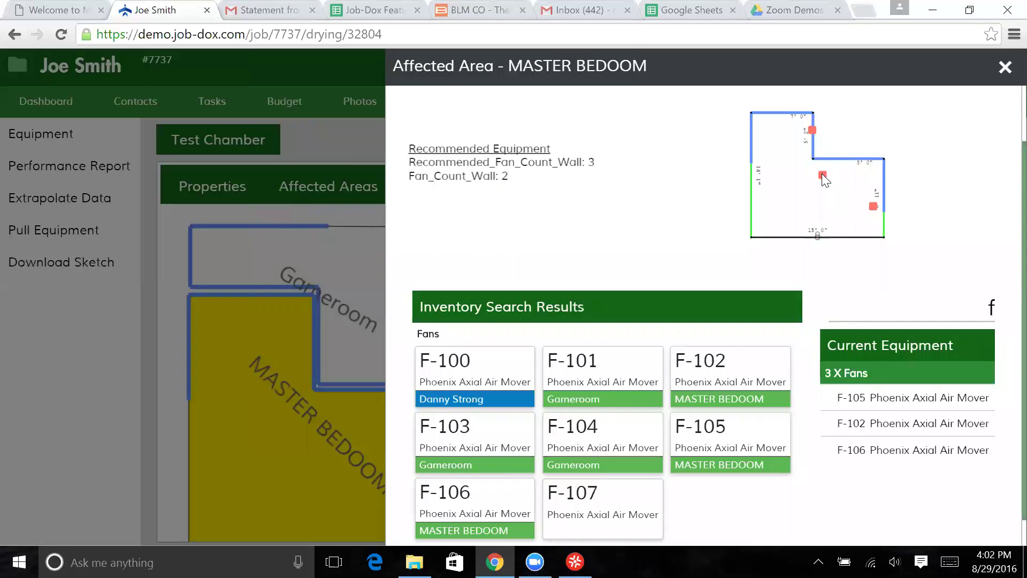
Drag two fan markers to new spots, one toward the room's top-left corner
mouse_move(827, 169)
left_mouse_down()
mouse_move(857, 188)
mouse_move(830, 180)
mouse_move(806, 197)
mouse_move(816, 187)
left_mouse_up()
left_click_drag(798, 125, 791, 122)
key("BackSpace")
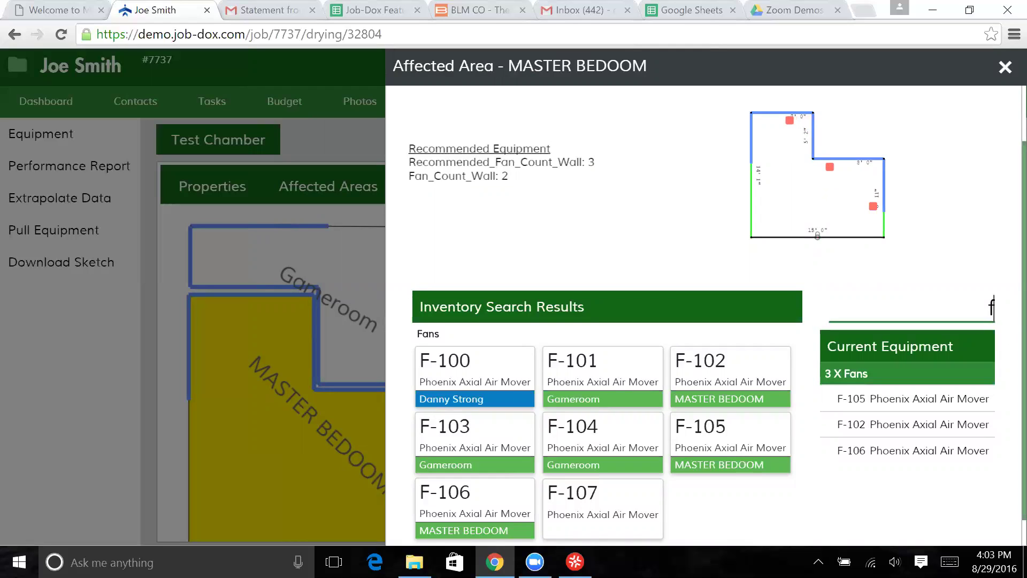
Search 'd', place dehumidifier D-102, and enter inlet readings 75, 65 and 120
type("d")
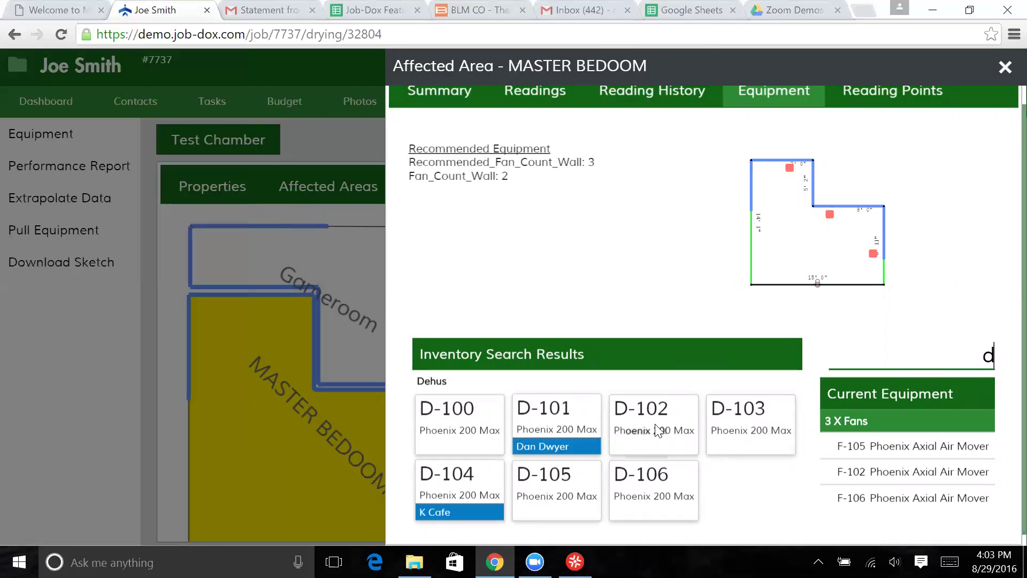
mouse_move(660, 426)
left_mouse_down()
mouse_move(719, 321)
mouse_move(804, 223)
left_mouse_up()
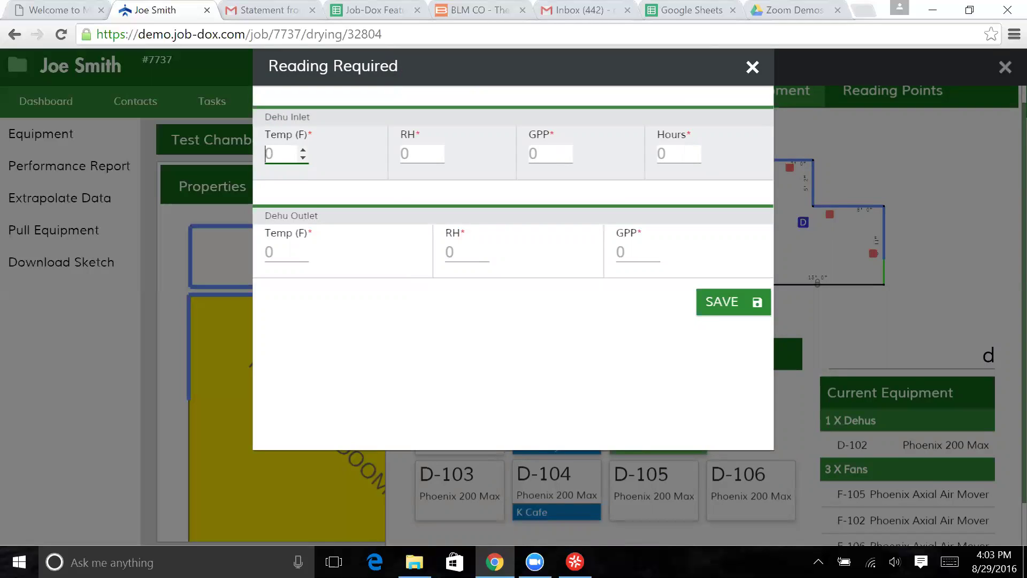
type("75")
key("Tab")
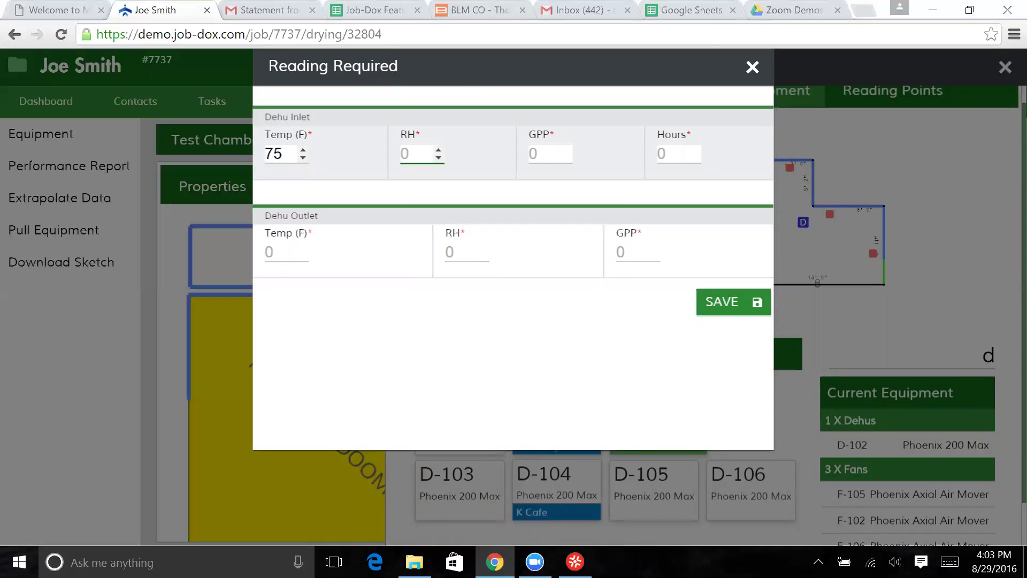
type("65")
key("Tab")
key("Tab")
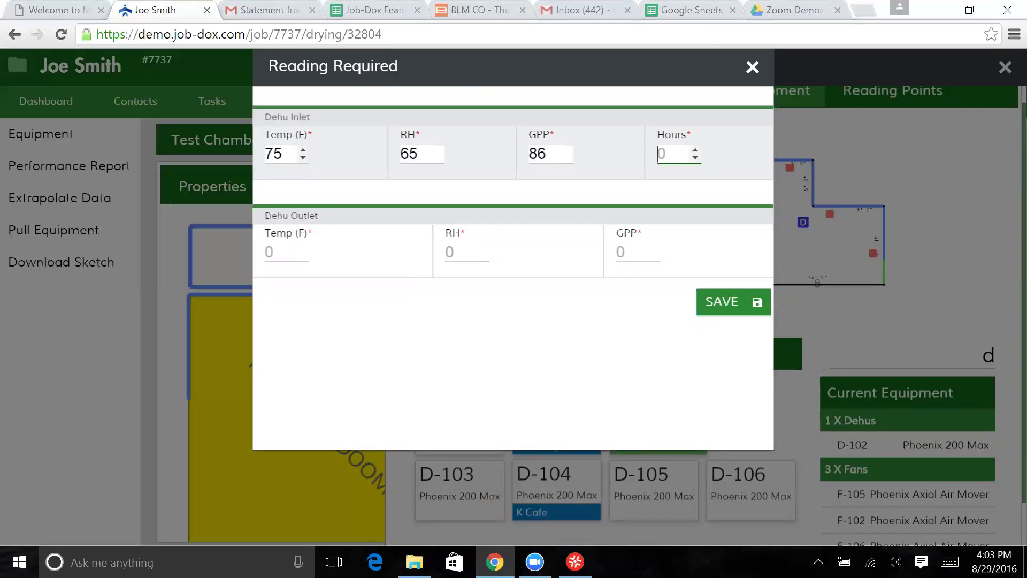
type("120")
Enter outlet readings 85 and 35, save, and acknowledge the grain-depression alarm
left_click(304, 259)
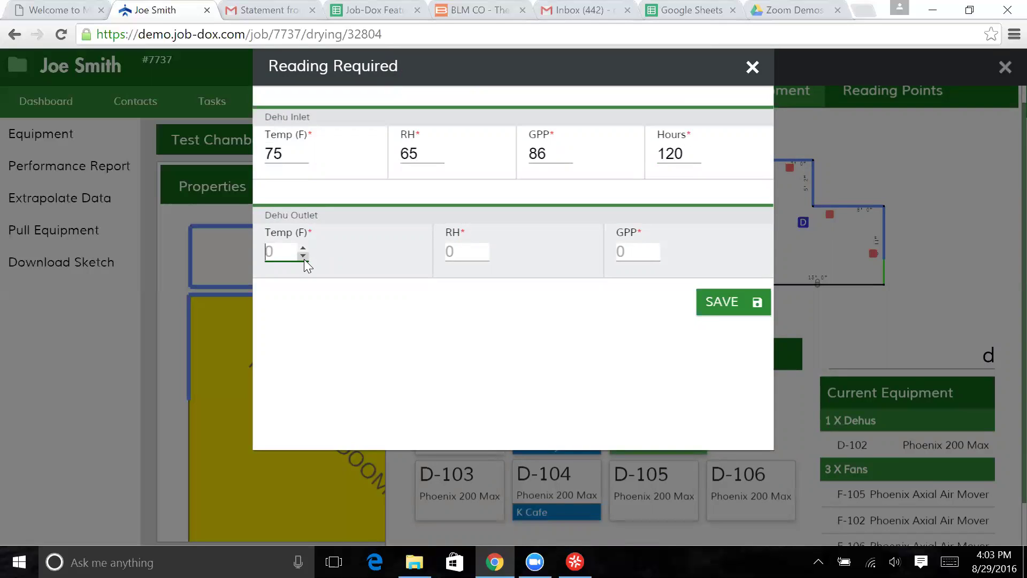
type("85")
key("Tab")
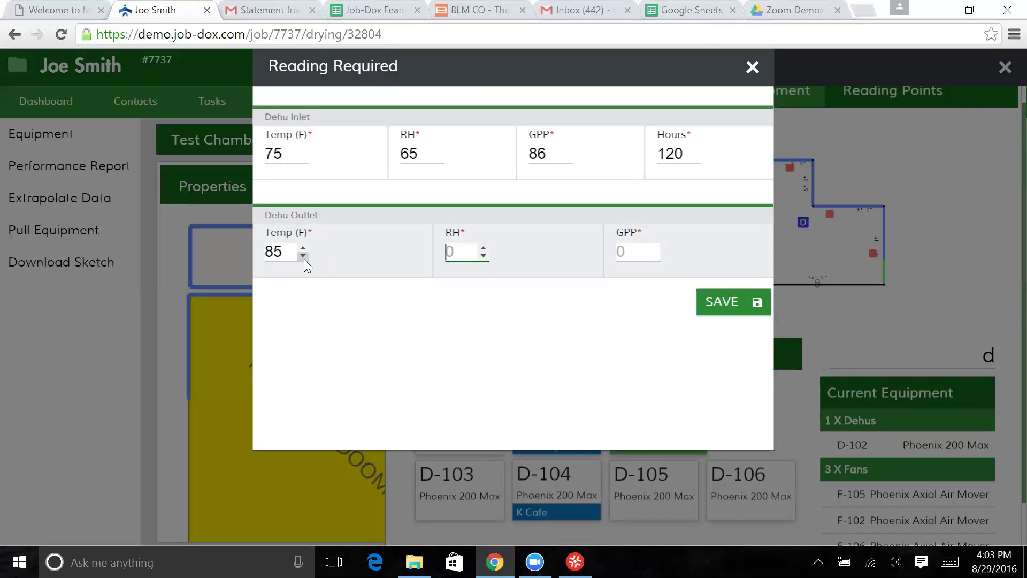
type("25")
key("Tab")
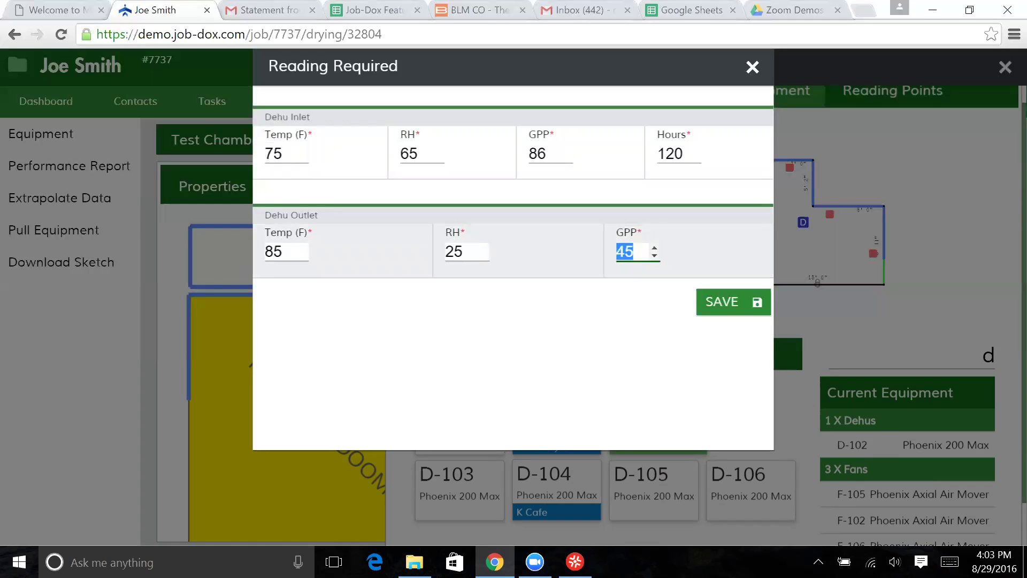
left_click(453, 251)
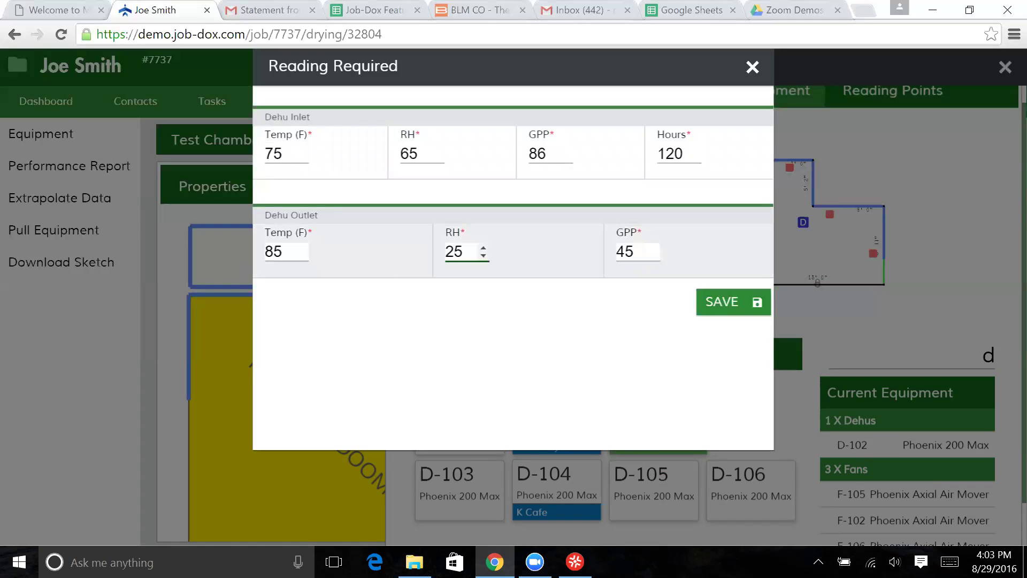
key("BackSpace")
type("3")
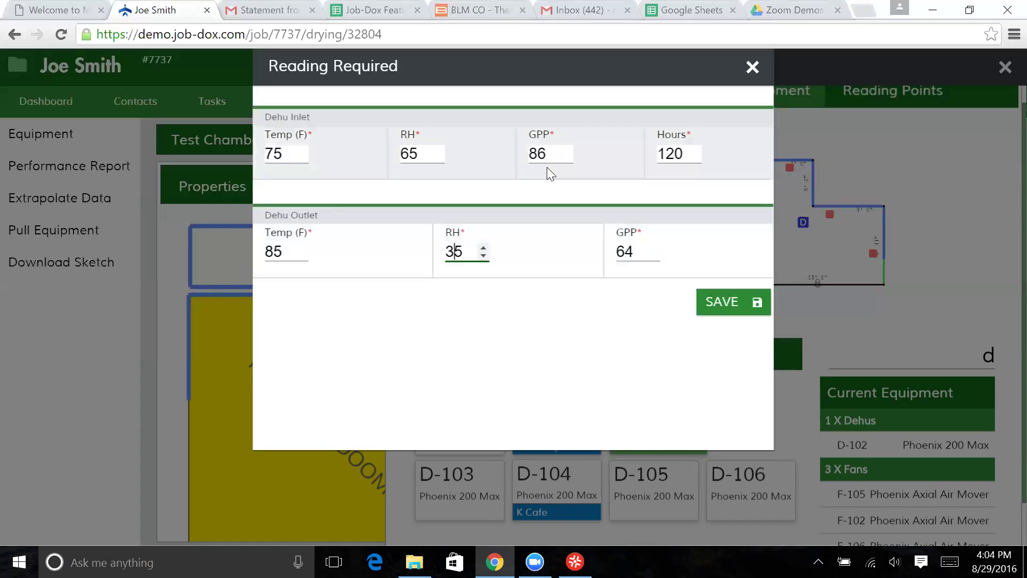
left_click(739, 302)
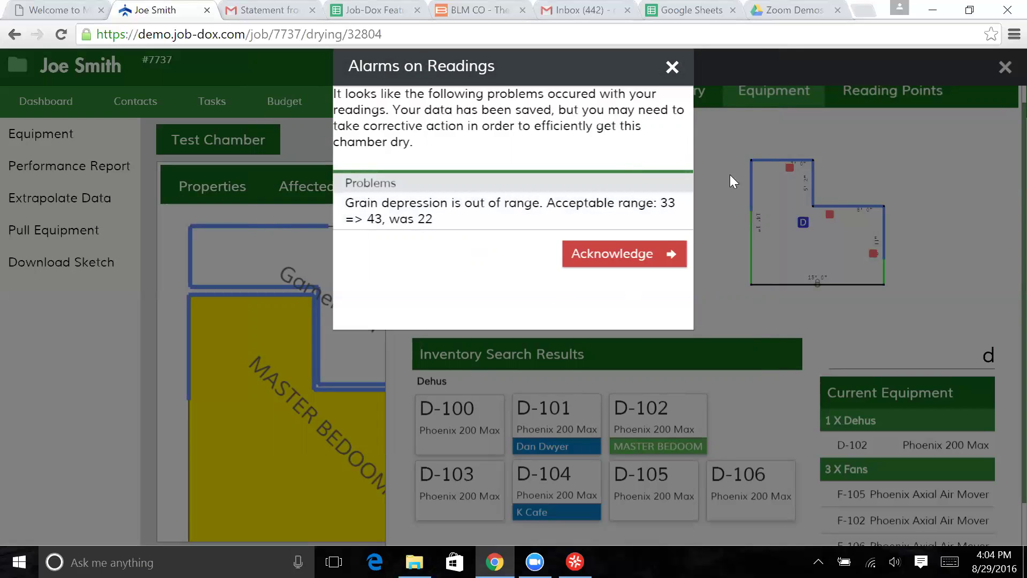
left_click(634, 256)
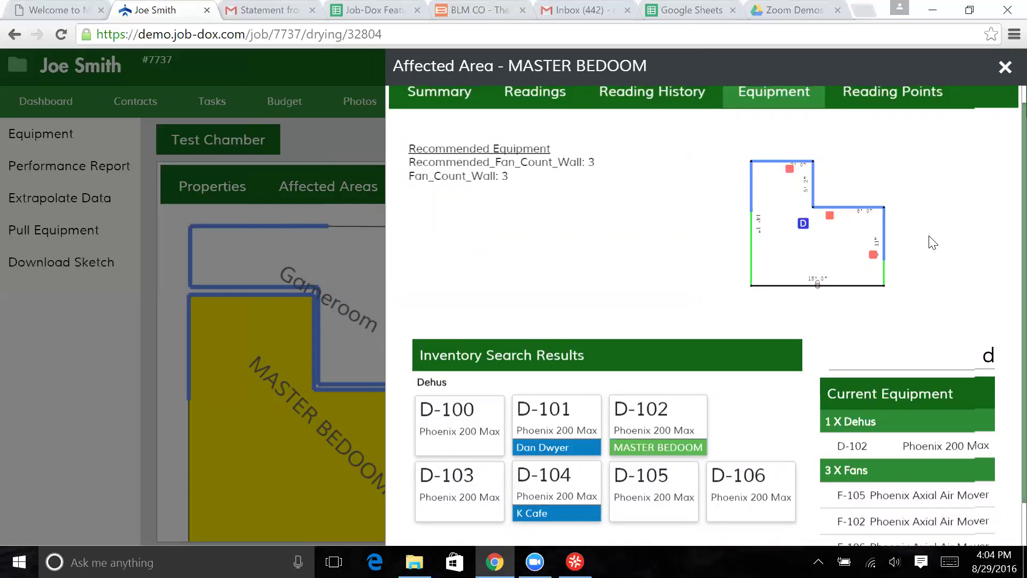
Replace the search term, place air scrubber AS-100 on the sketch, and save 15 hours
scroll(933, 243, "up", 1)
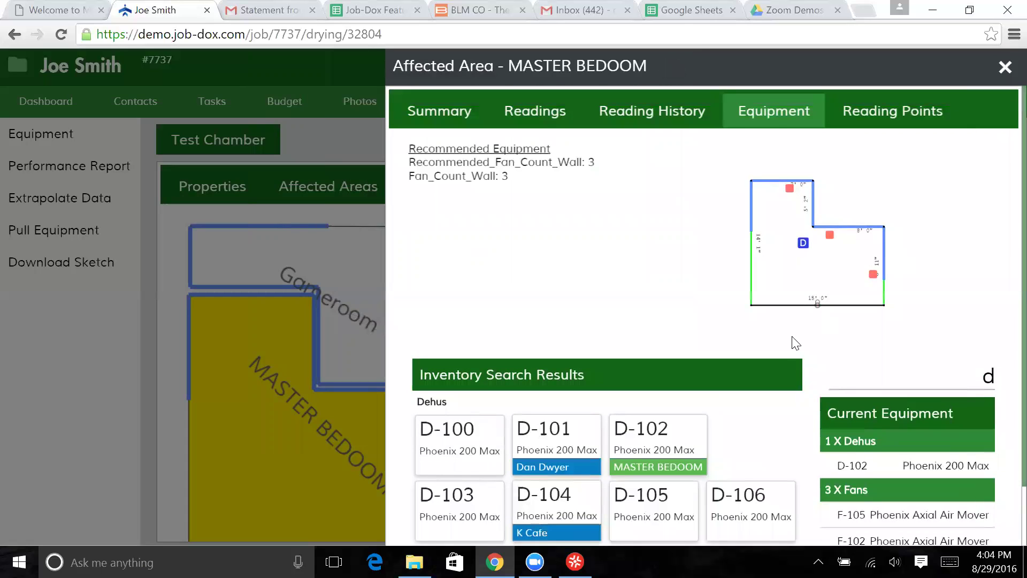
double_click(987, 376)
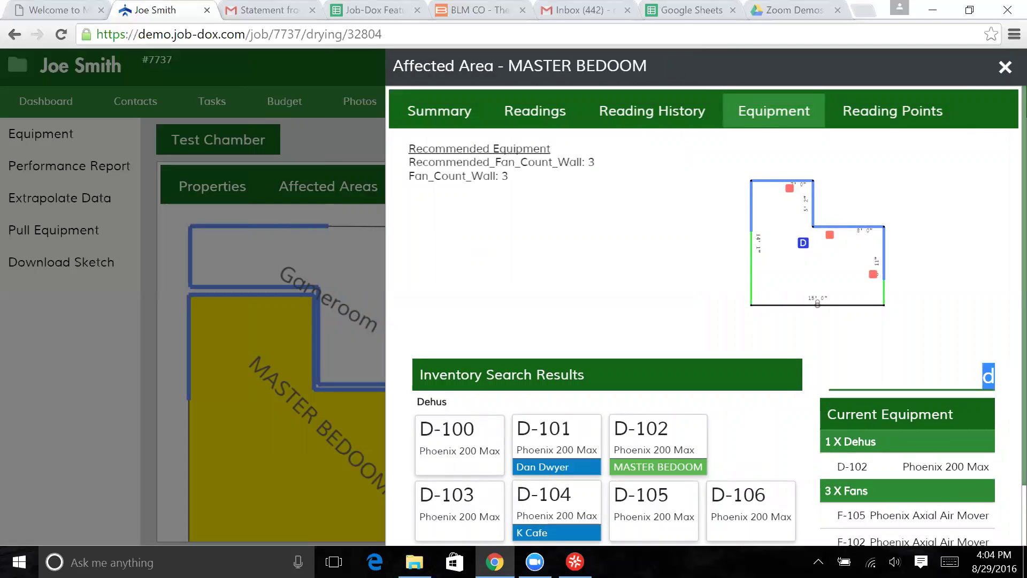
key("BackSpace")
type("d")
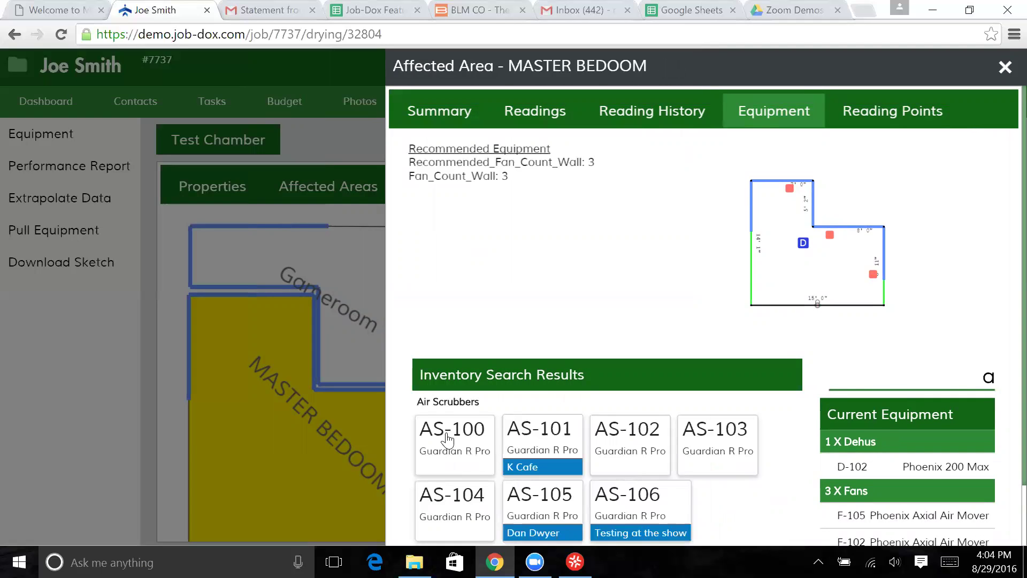
mouse_move(449, 439)
left_mouse_down()
mouse_move(711, 337)
mouse_move(859, 244)
mouse_move(771, 89)
mouse_move(797, 217)
mouse_move(835, 253)
left_mouse_up()
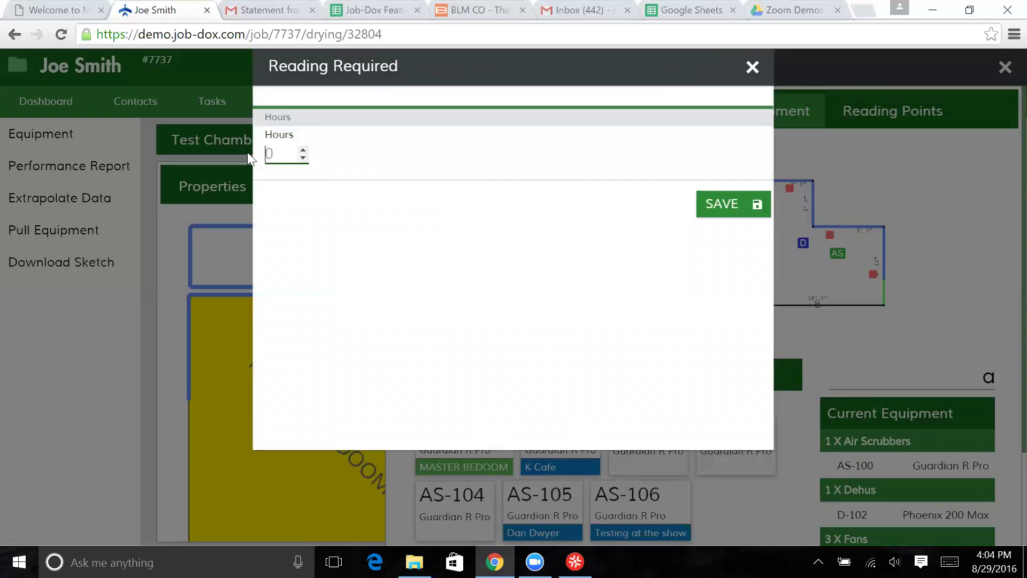
type("15")
left_click(738, 205)
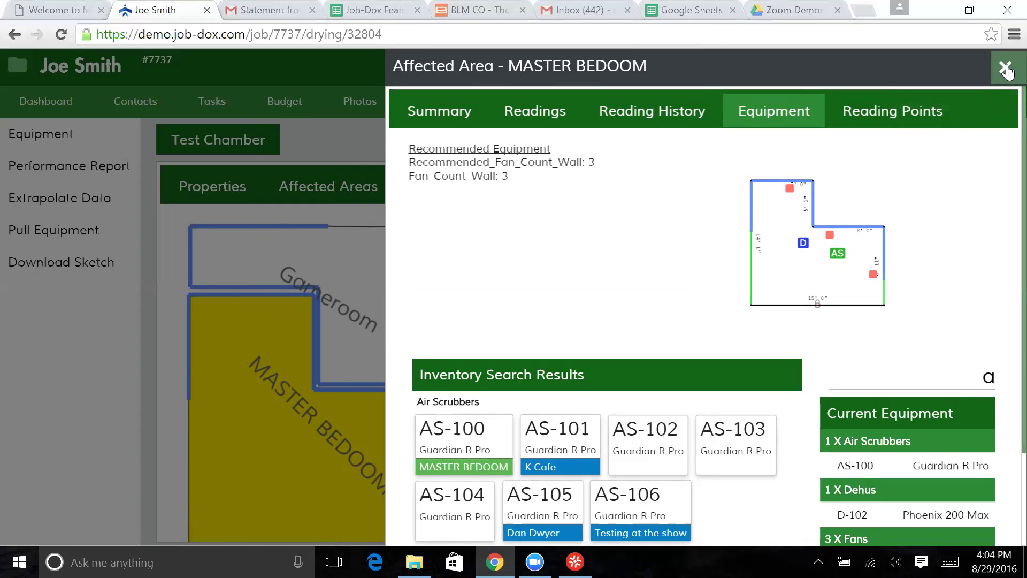
Close the area panel, reload the drying page, then return via Dashboard to the projects home
left_click(1006, 68)
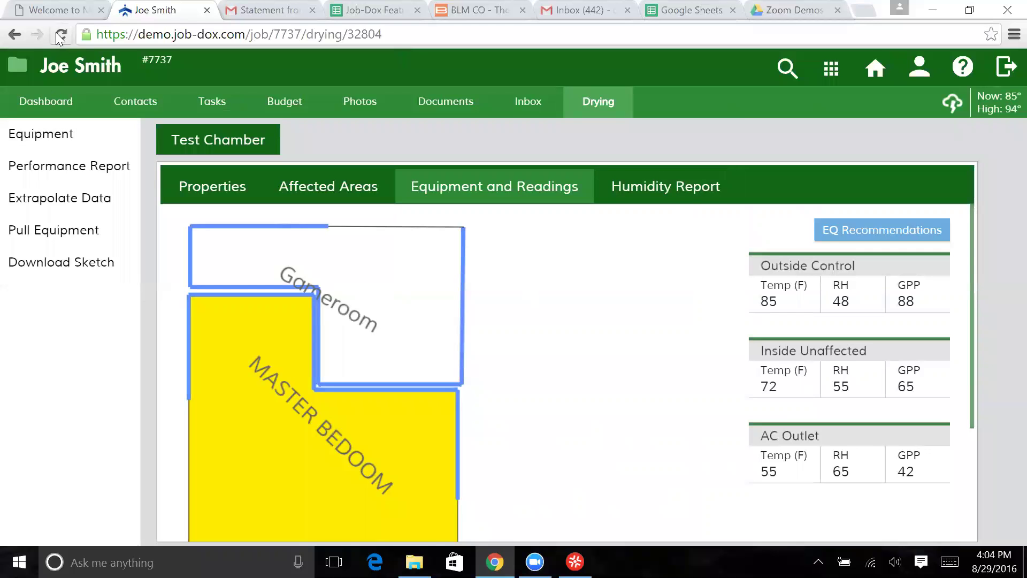
left_click(56, 35)
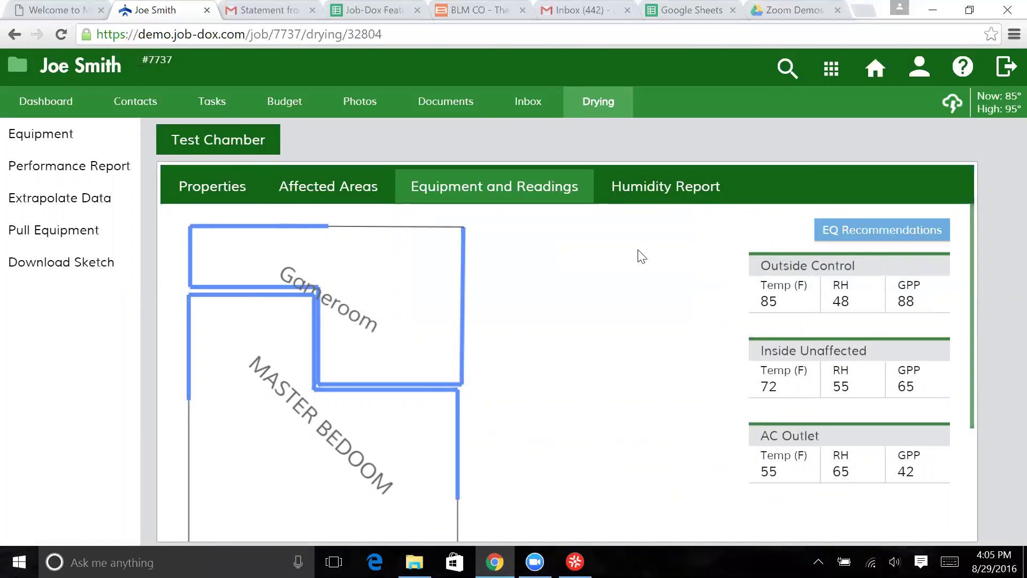
left_click(53, 100)
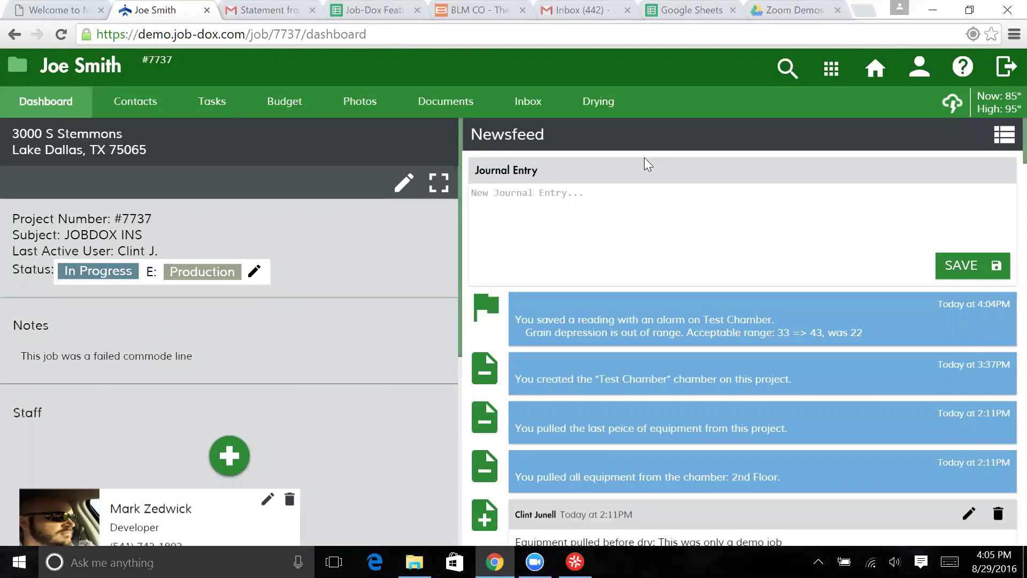
left_click(877, 70)
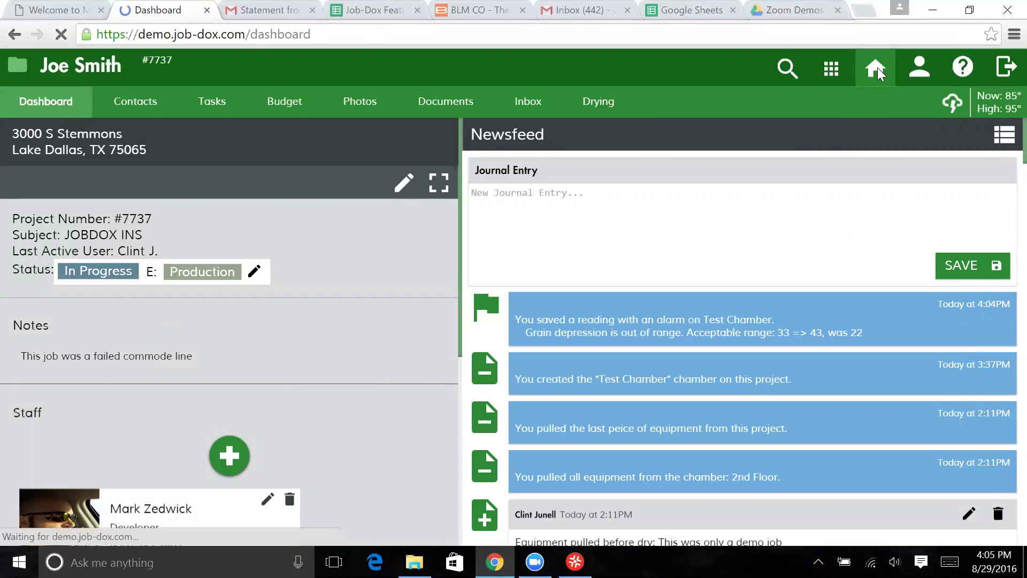